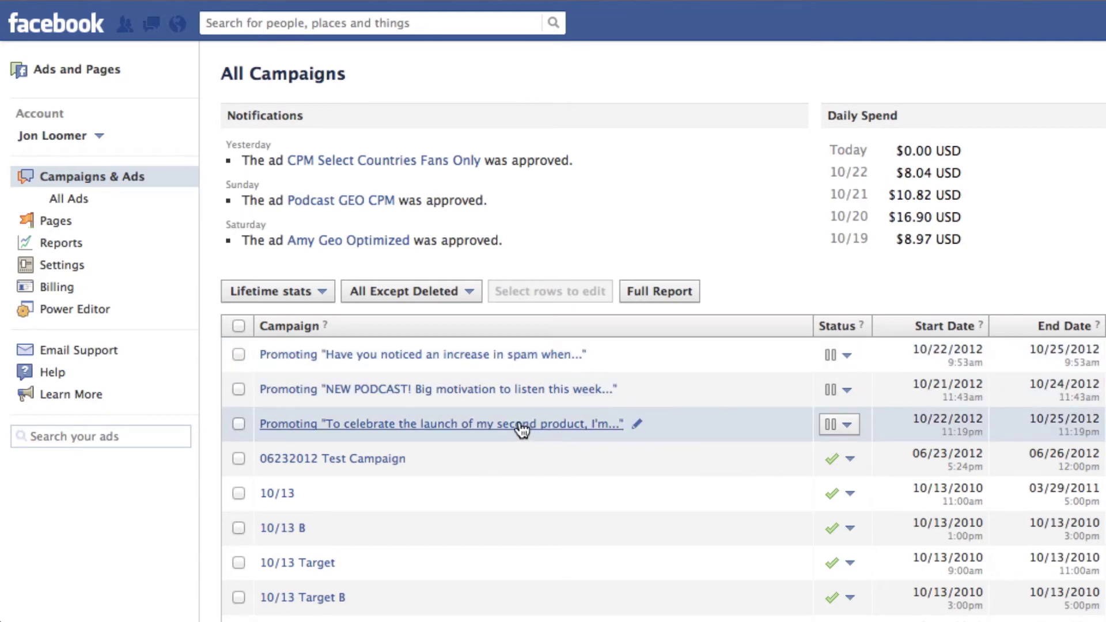
Step: Open the 'Promoting "To celebrate the launch of my second product..."' campaign and view its ads table
left_click(519, 423)
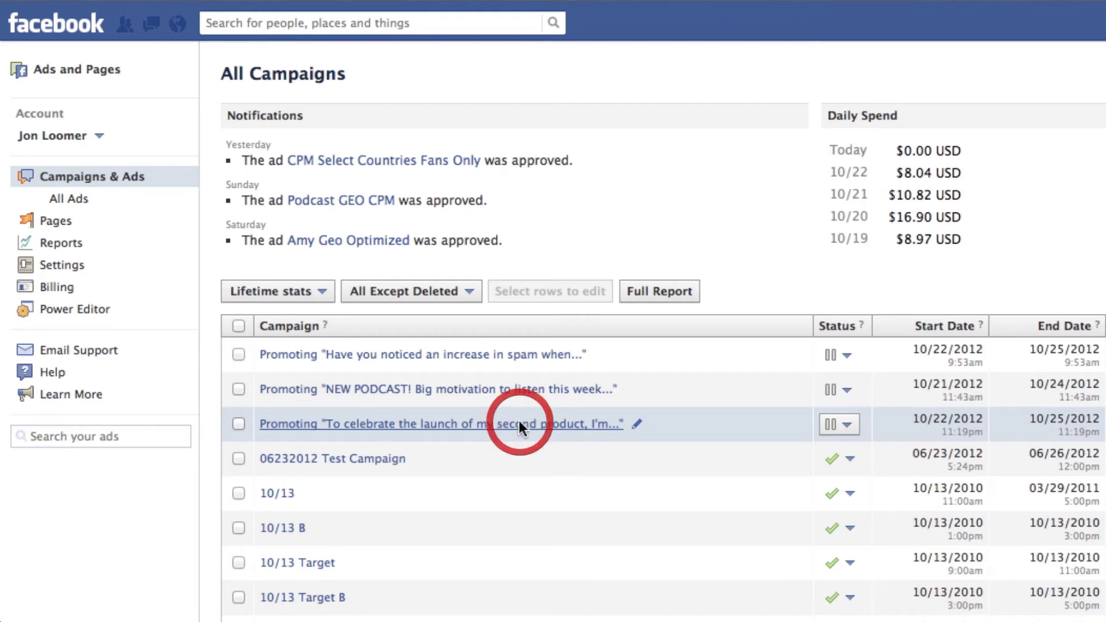
scroll(686, 421, "down", 3)
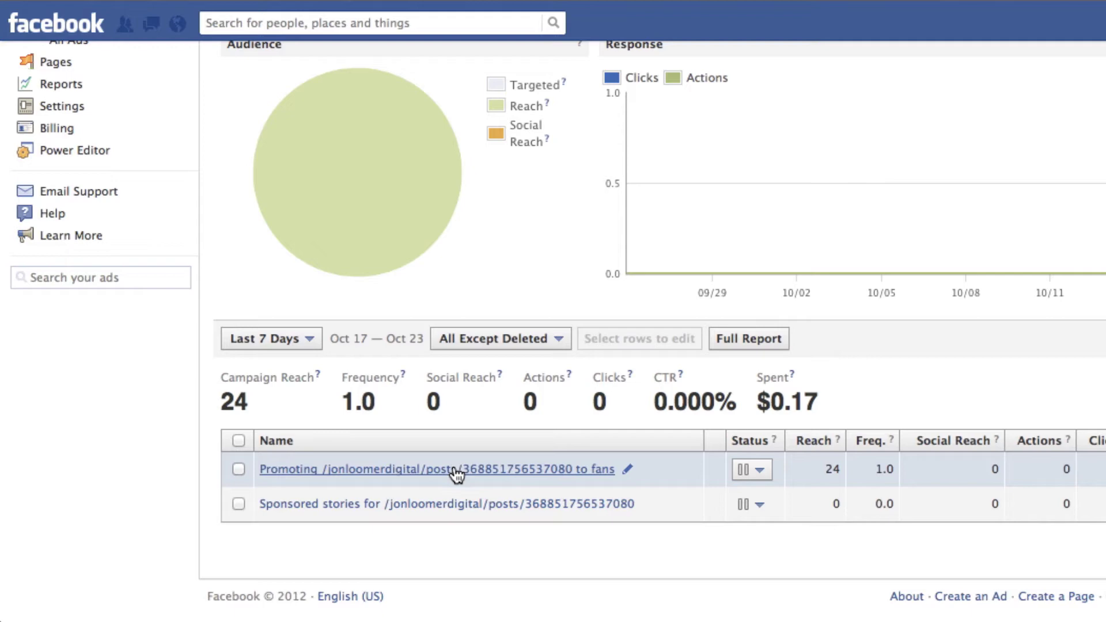
Step: Expand the fans ad (5,440 users) and the sponsored story (20 users) to show their previews and targeting
left_click(454, 469)
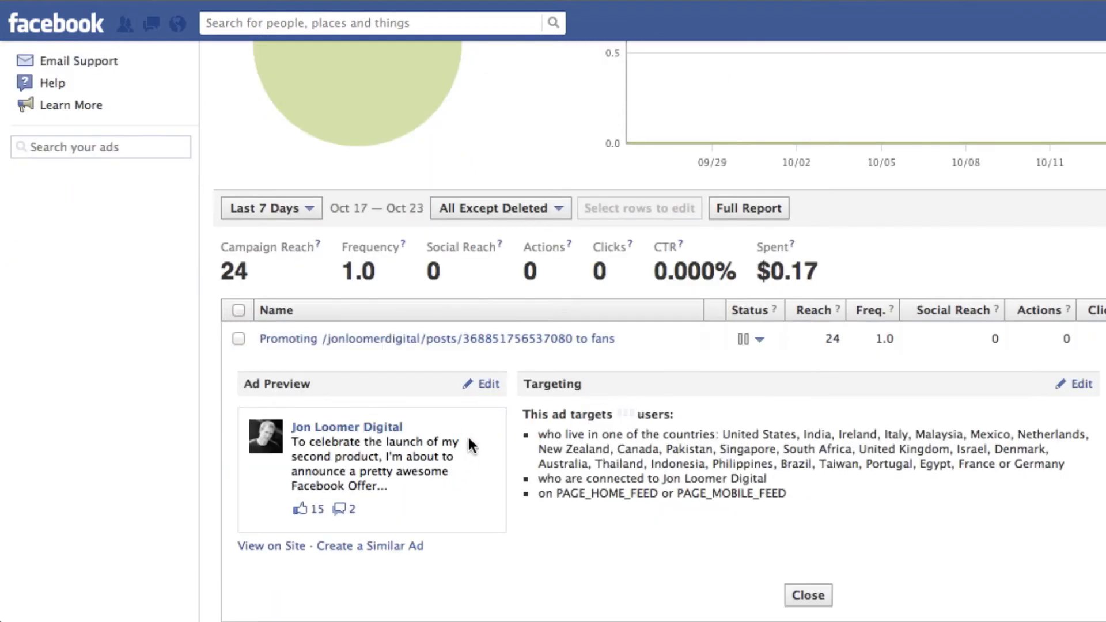
scroll(467, 441, "down", 3)
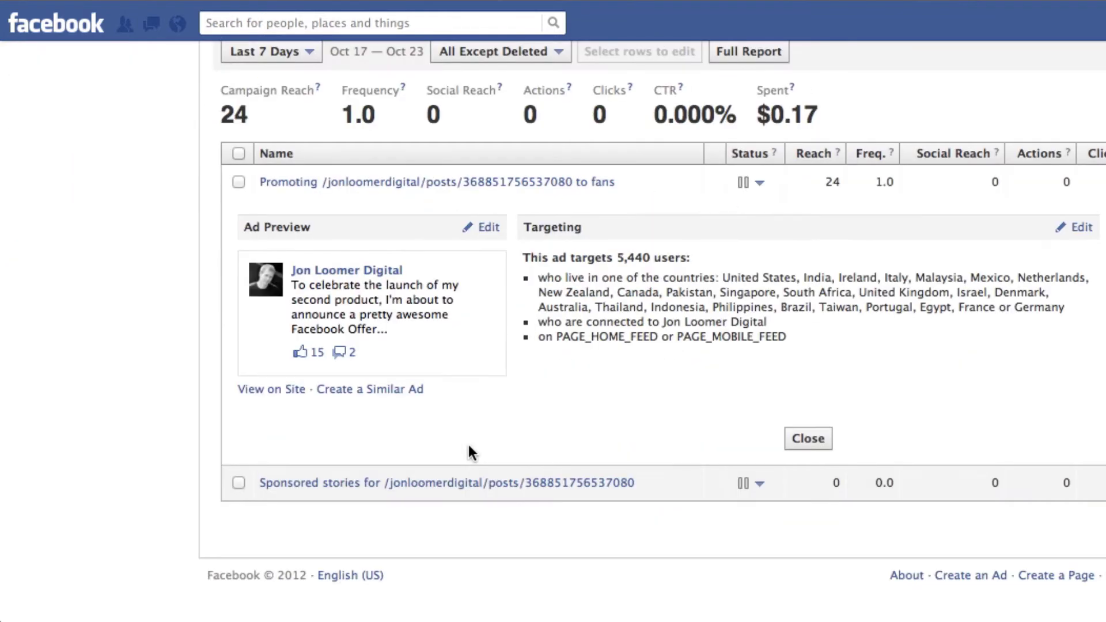
left_click(464, 482)
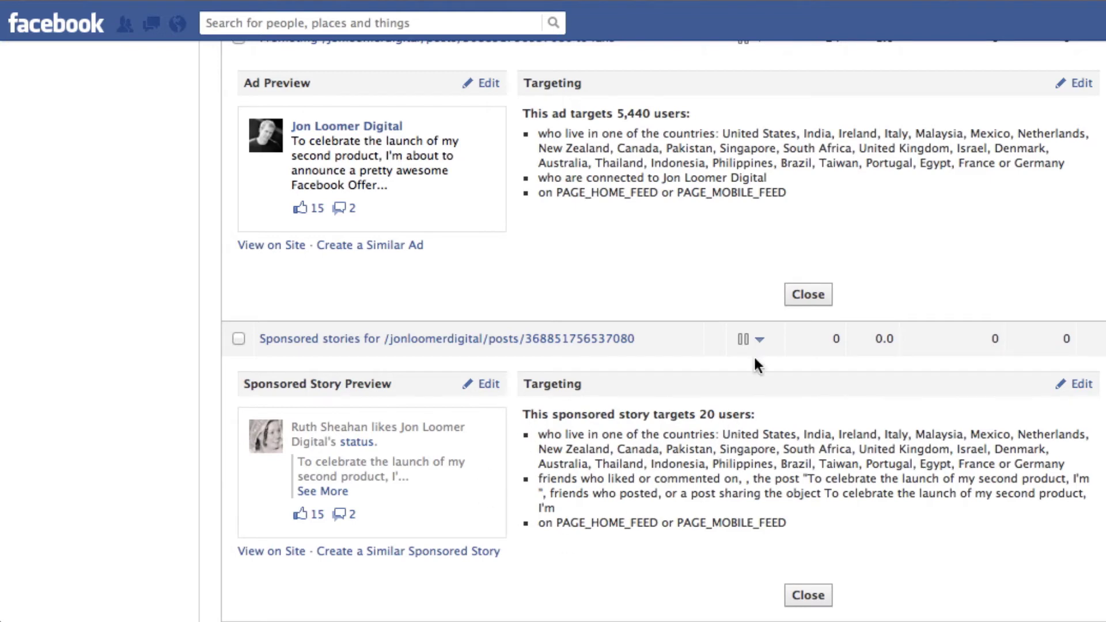
Step: Change the campaign status from Paused to Active and save it
left_click(760, 341)
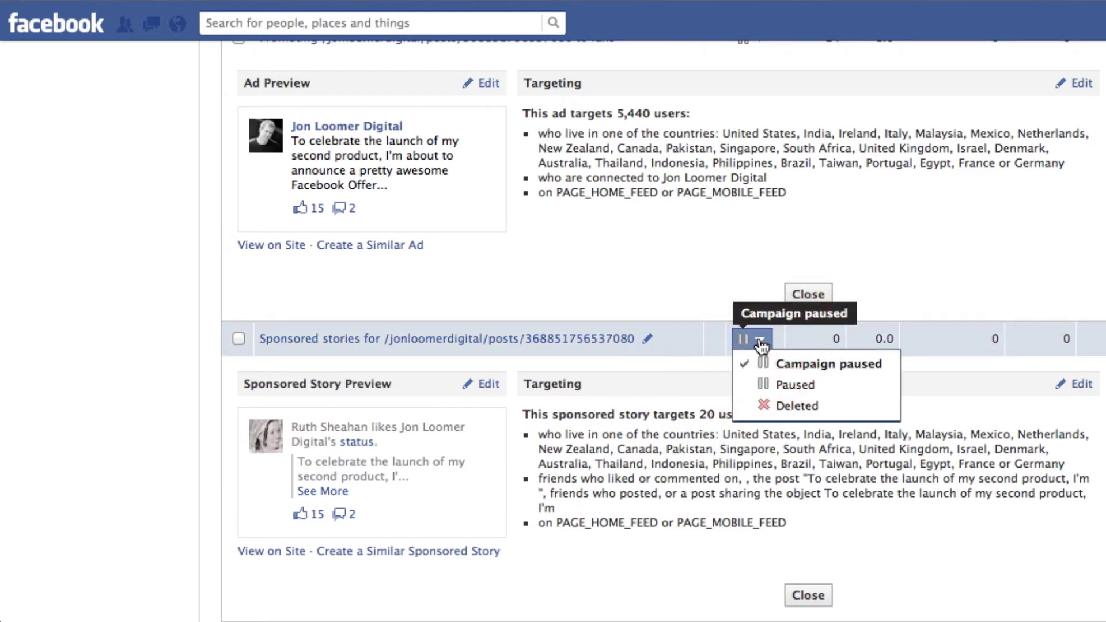
left_click(712, 408)
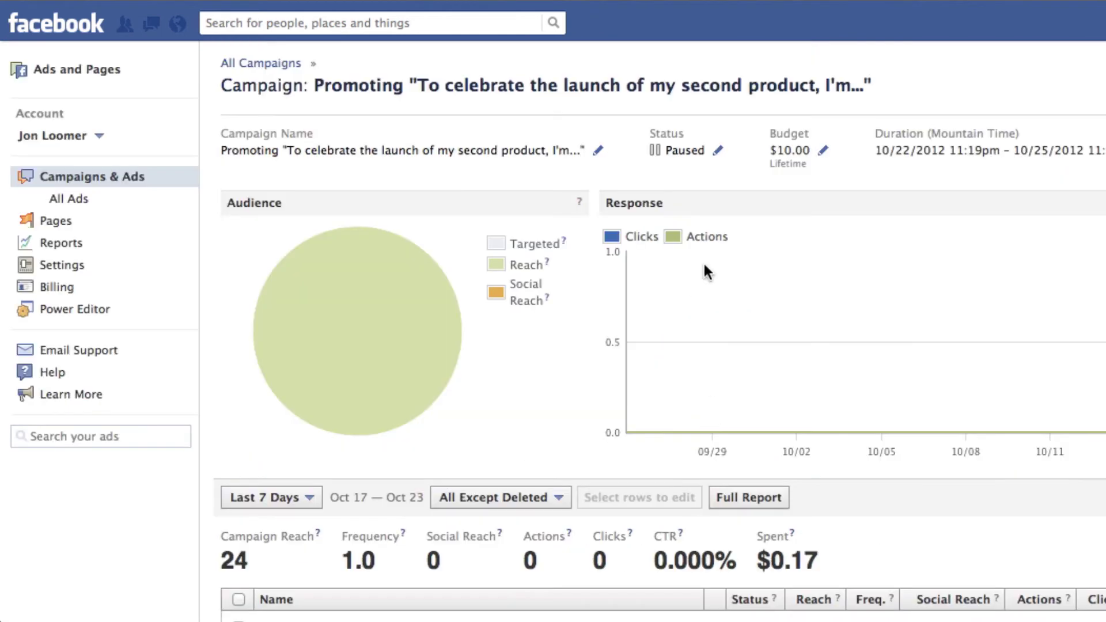
left_click(717, 155)
left_click(710, 150)
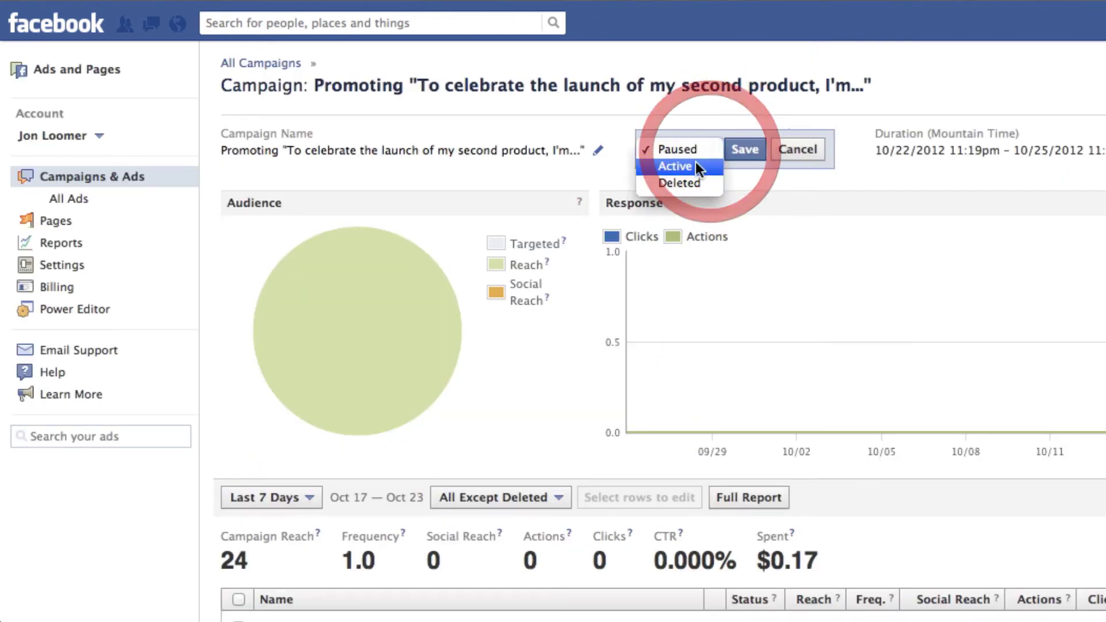
left_click(695, 164)
left_click(742, 151)
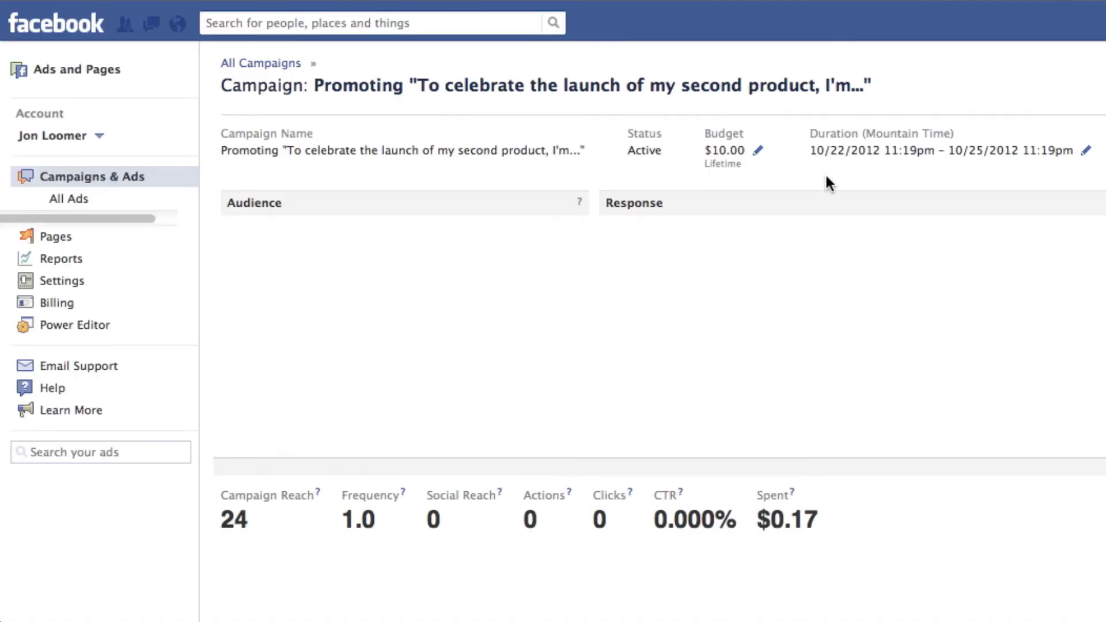
scroll(827, 180, "down", 5)
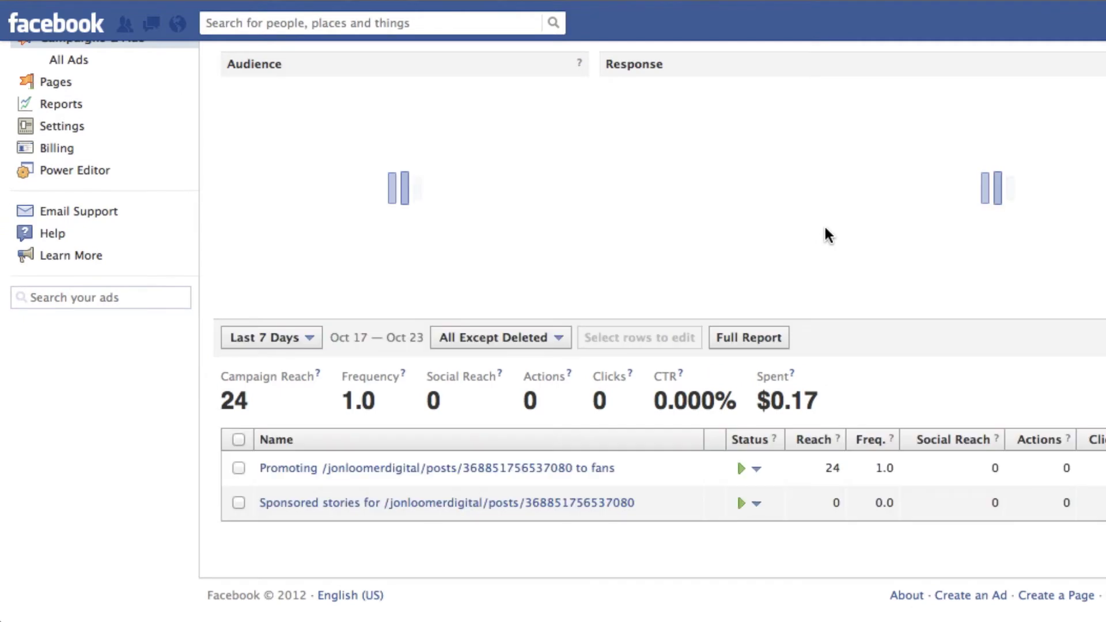
scroll(826, 235, "down", 1)
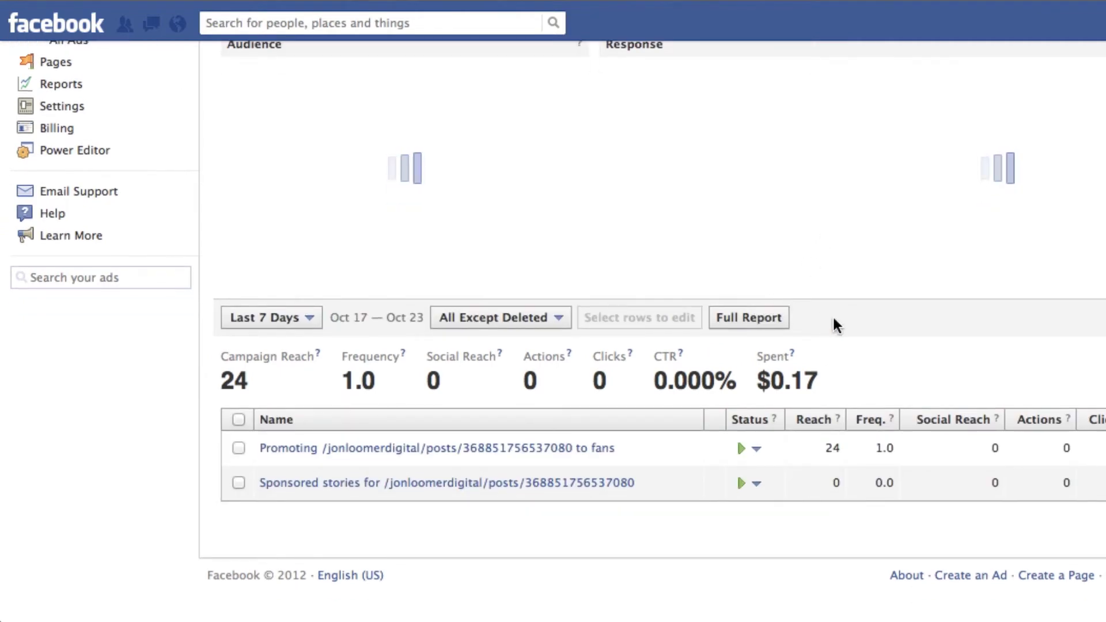
scroll(832, 314, "down", 6)
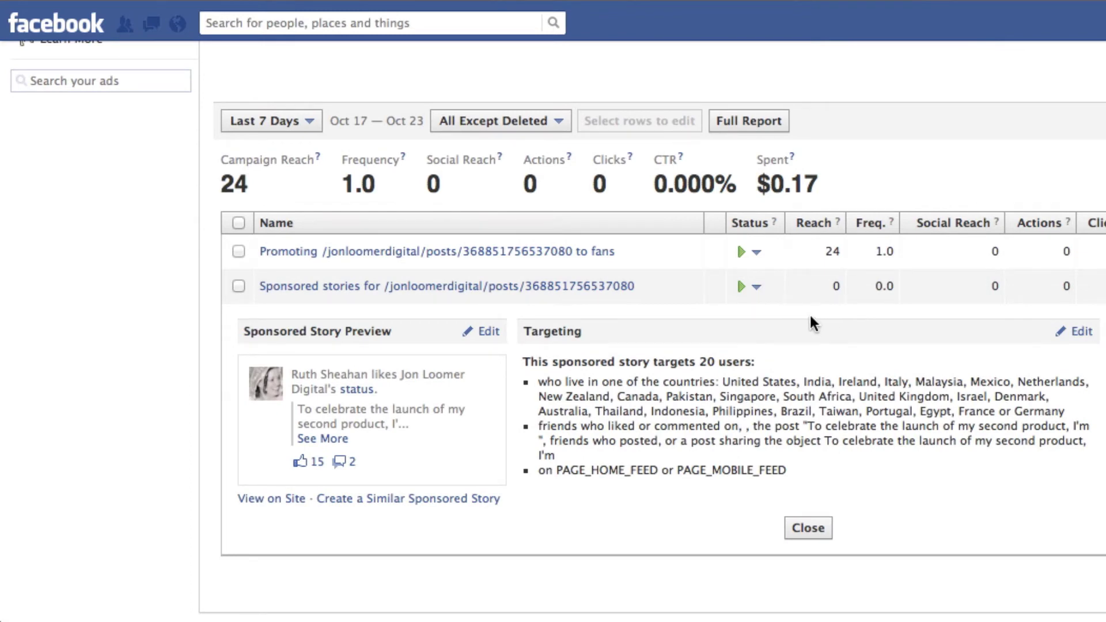
Step: Set the Sponsored stories ad's status to Deleted and confirm the deletion
left_click(756, 286)
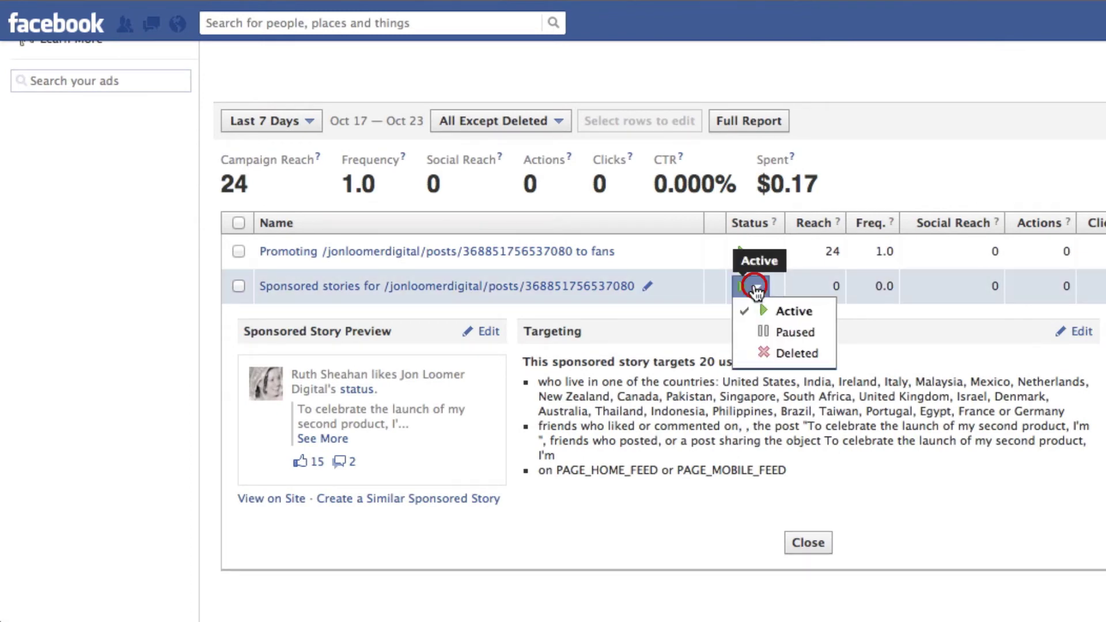
left_click(794, 332)
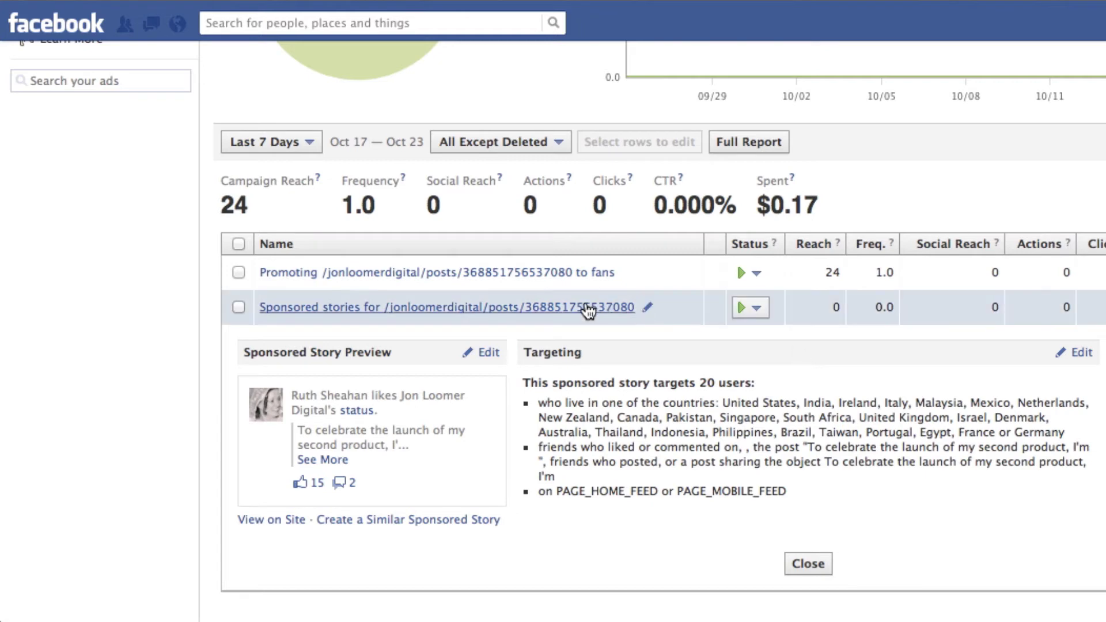
left_click(757, 309)
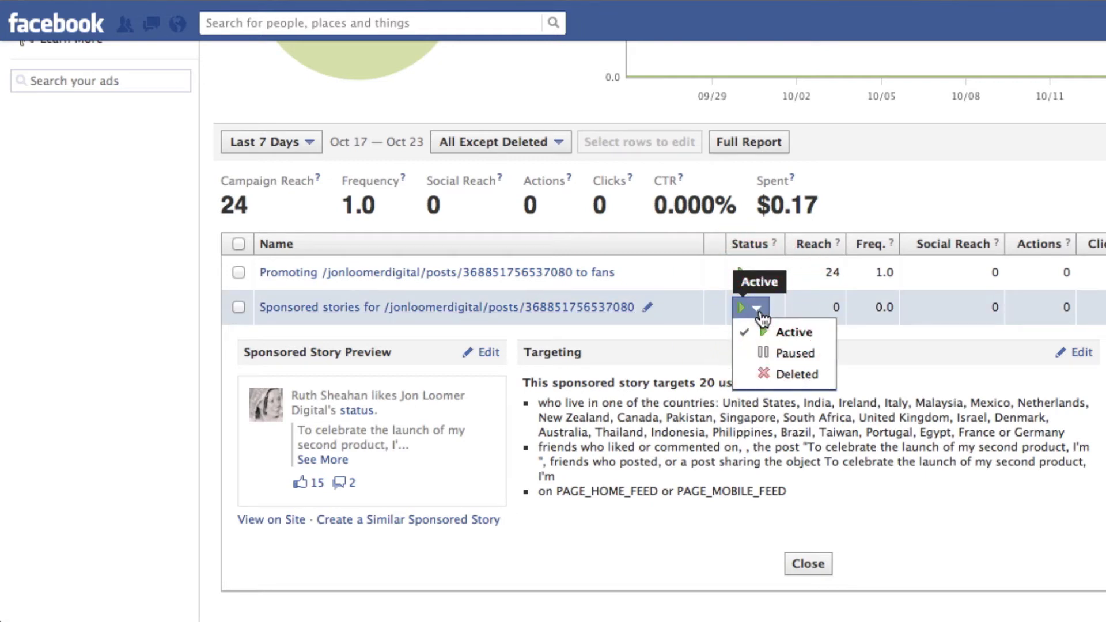
left_click(796, 376)
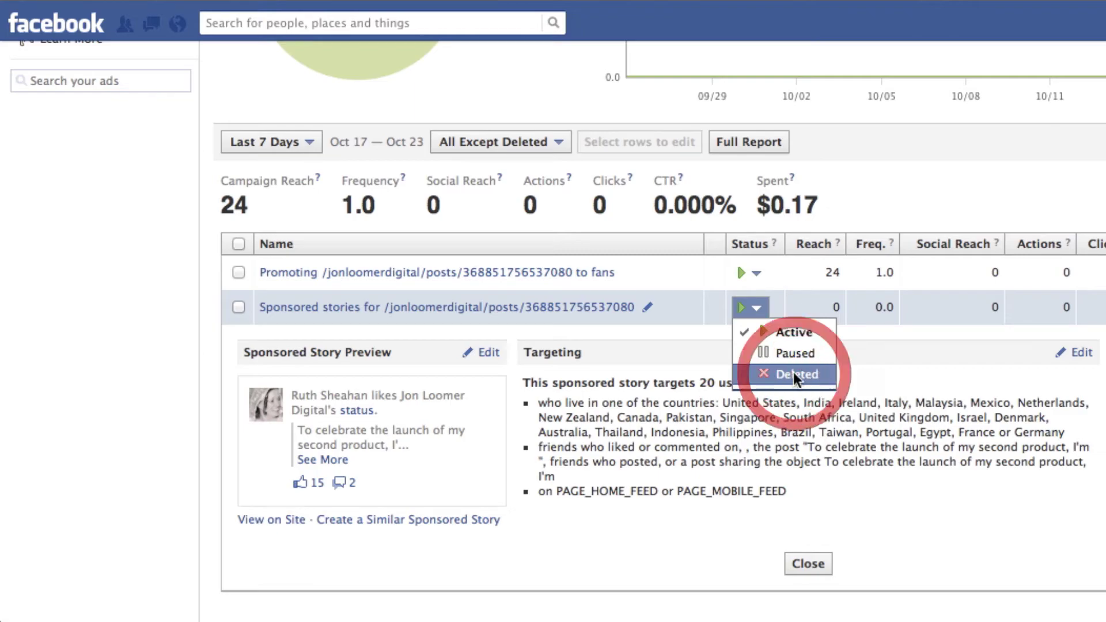
left_click(849, 249)
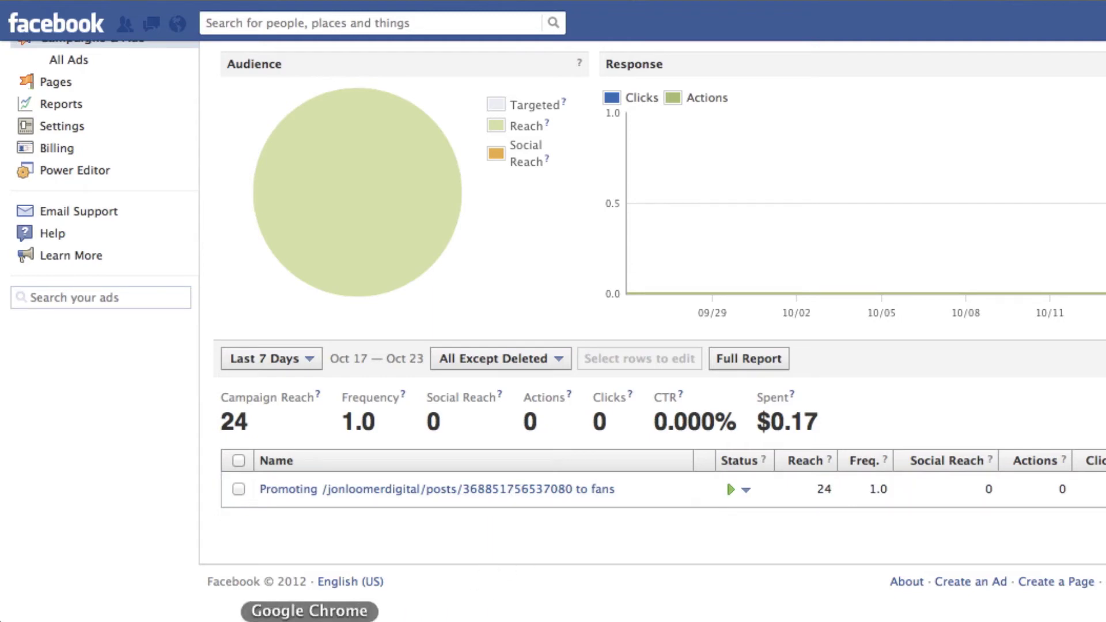
Step: In Power Editor, duplicate the fans promotion ad into the same campaign
left_click(310, 619)
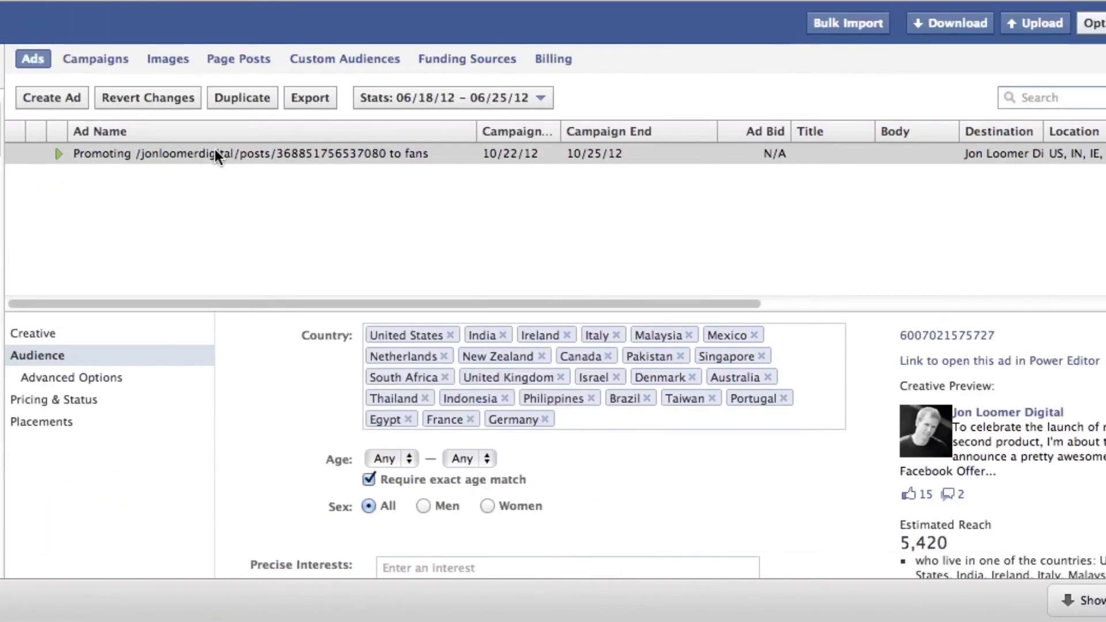
left_click(214, 151)
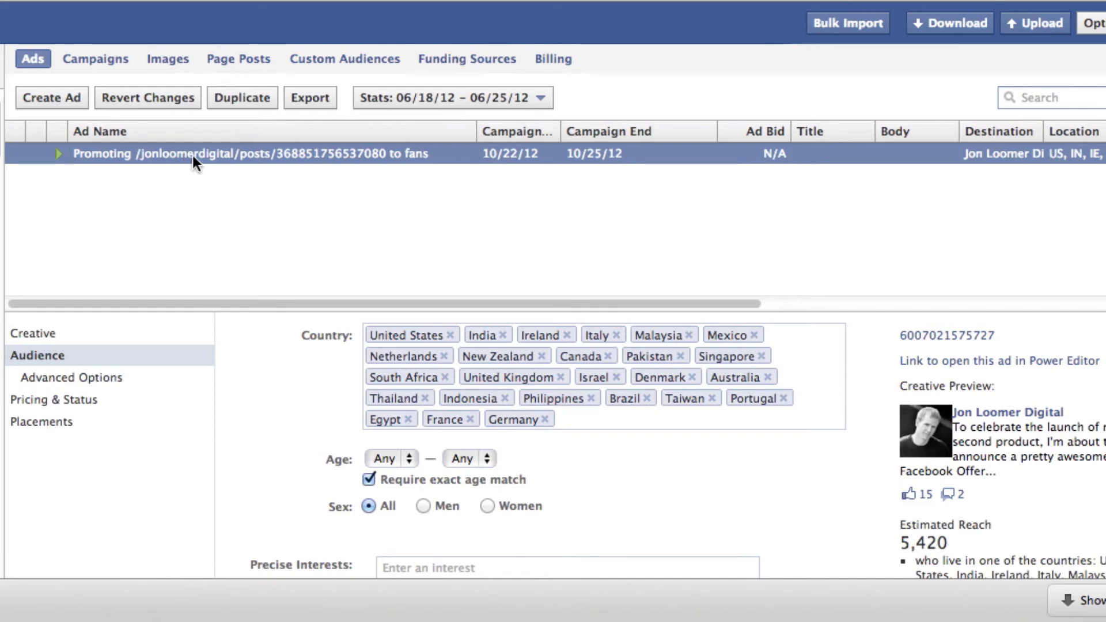
left_click(239, 101)
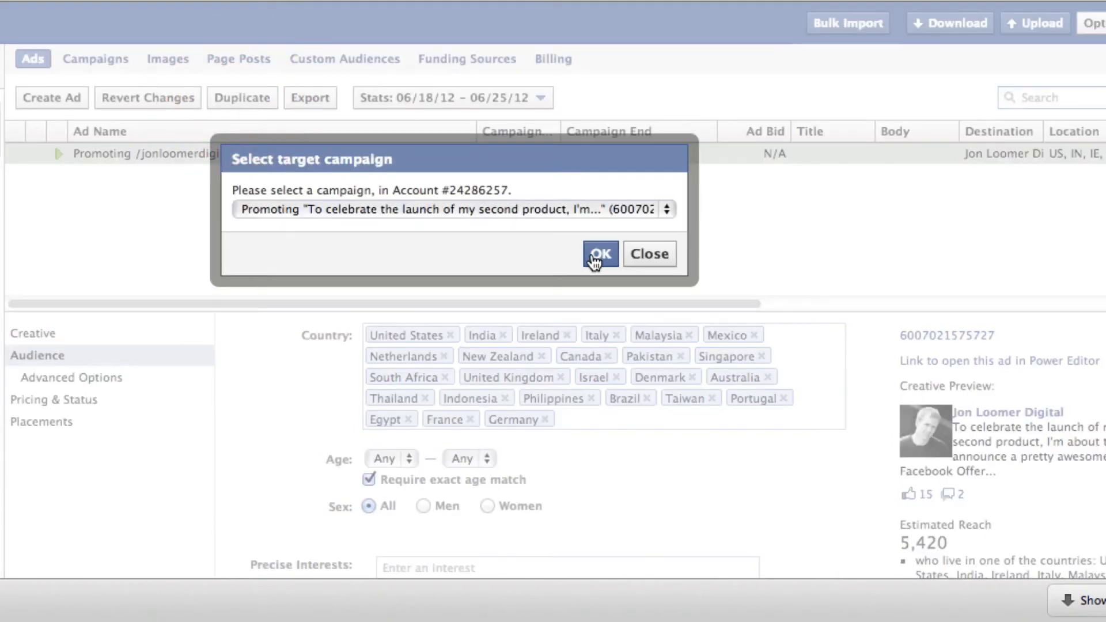
left_click(599, 255)
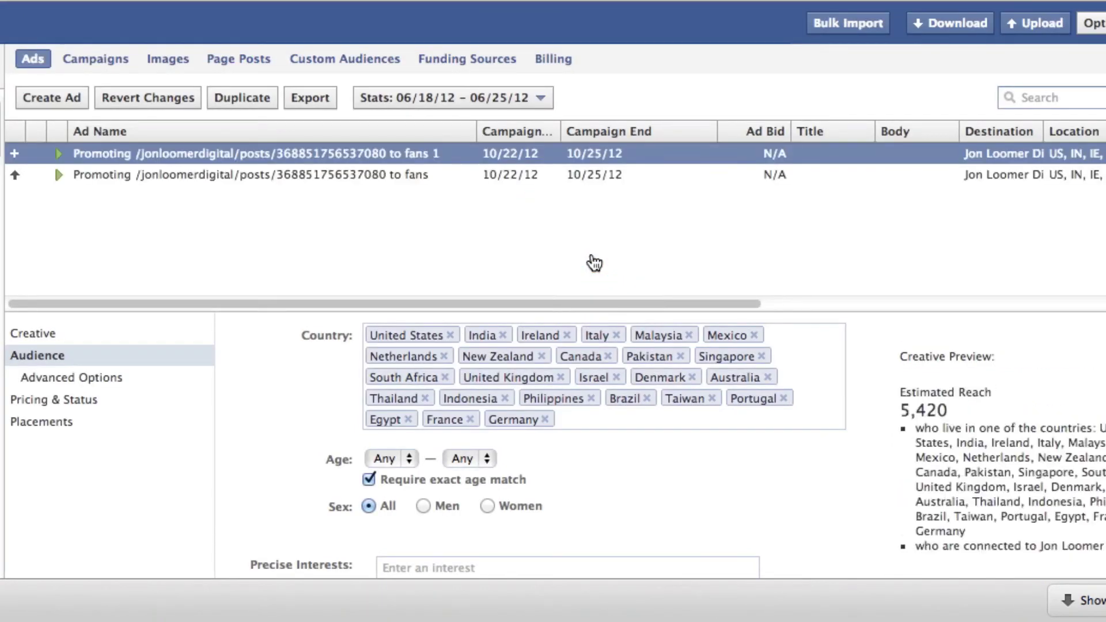
left_click(349, 160)
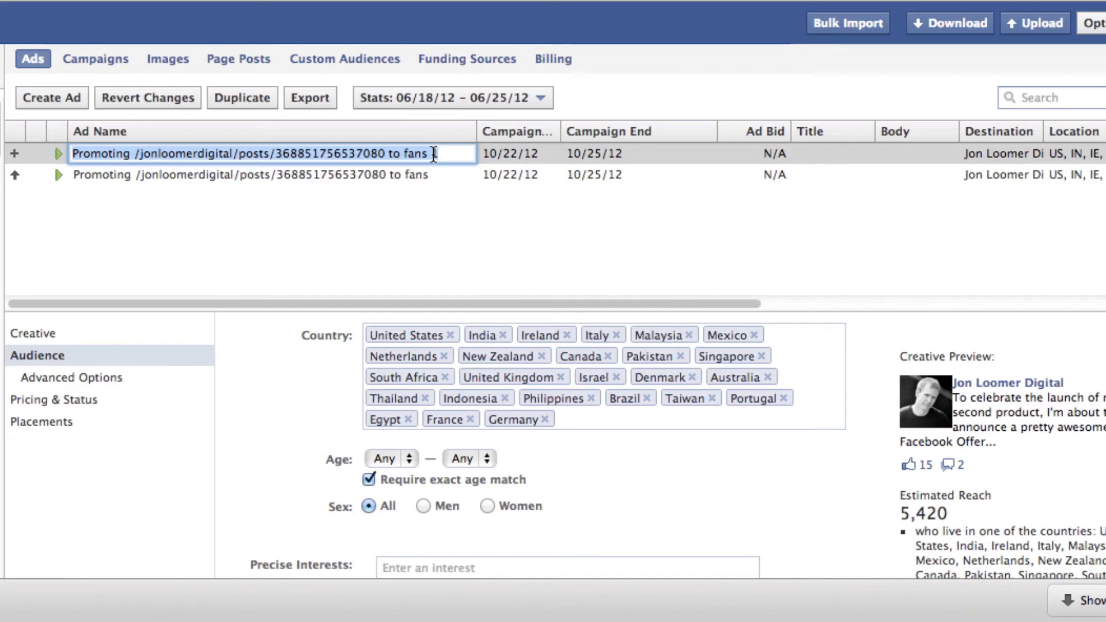
Step: Rename the duplicated ad to 'Fans Only CPM'
type("1")
triple_click(435, 153)
type("Fans ")
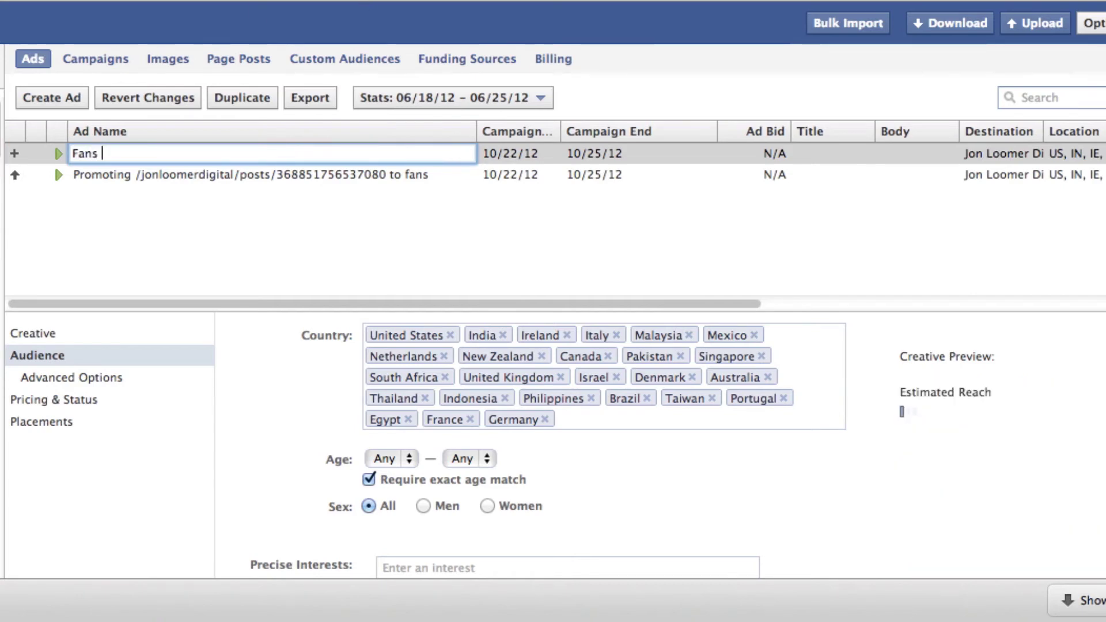
type("Only CPM")
key("Return")
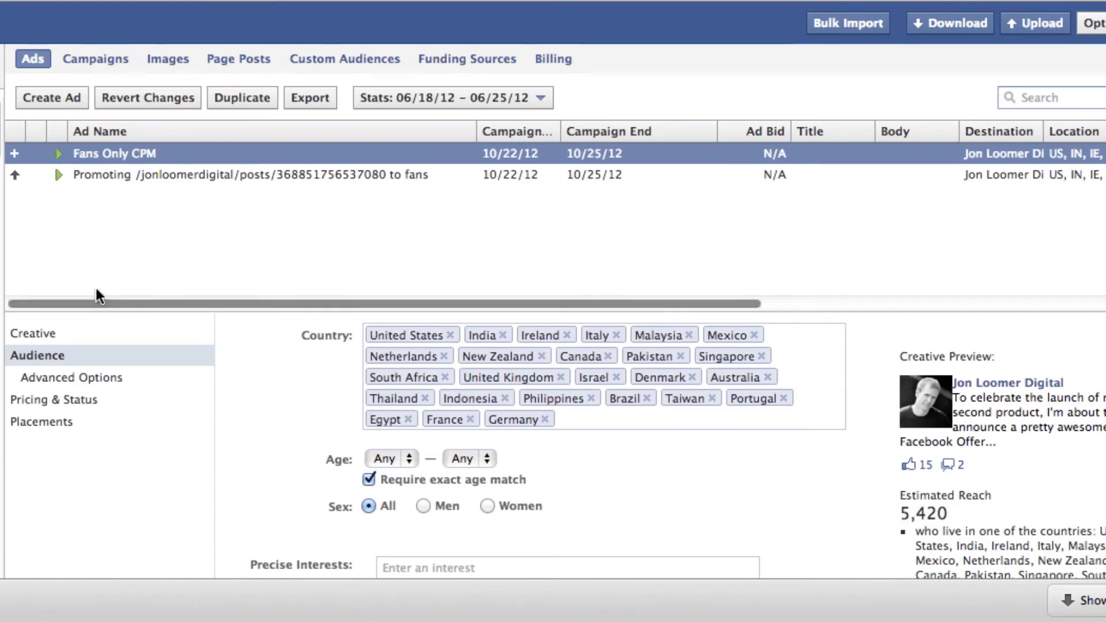
Step: Switch the ad's pricing to CPM with a $5.00 maximum bid
left_click(74, 400)
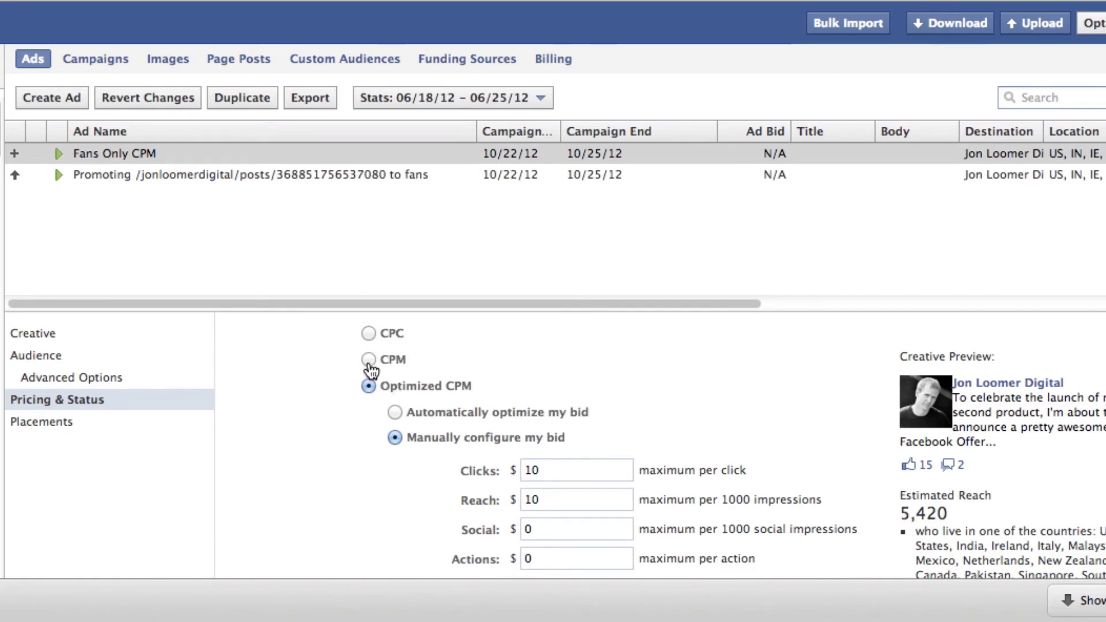
left_click(369, 362)
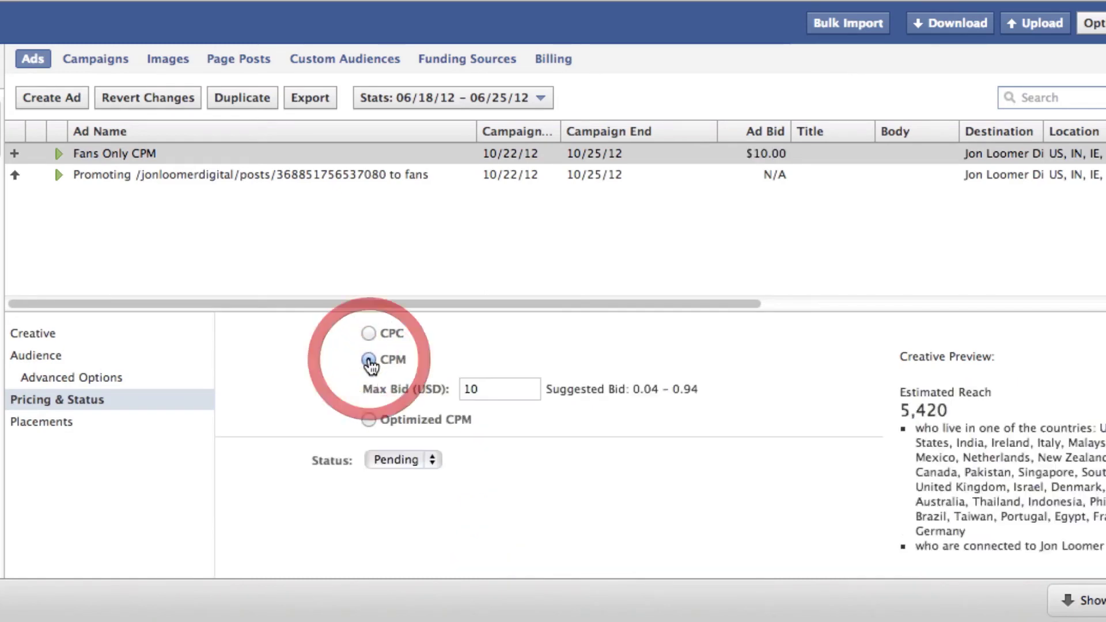
left_click(508, 389)
left_click_drag(507, 388, 395, 390)
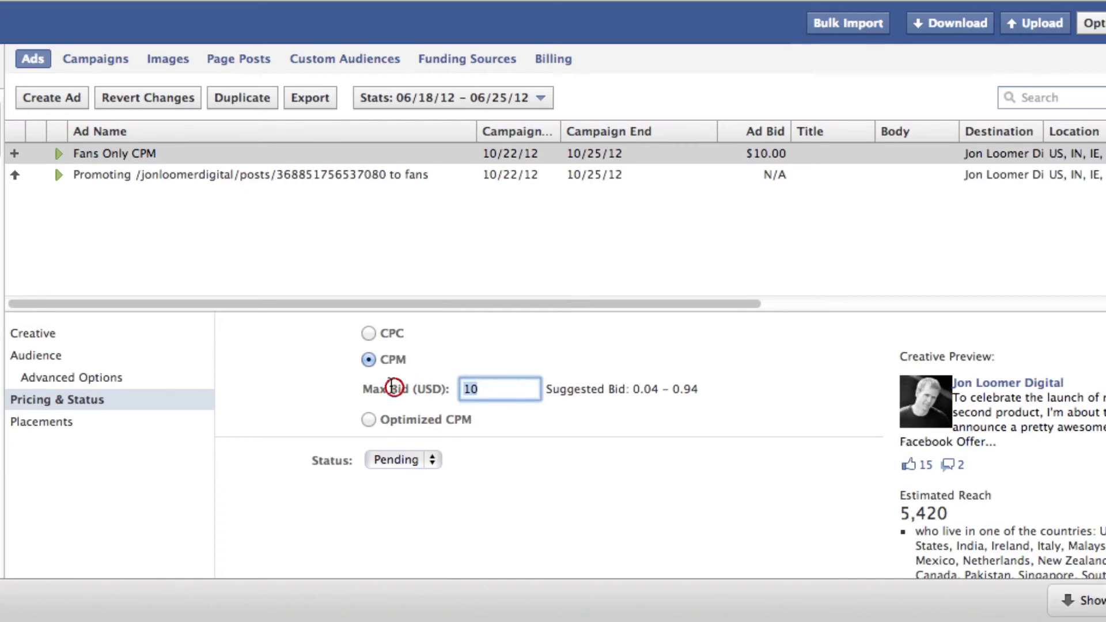
type("5.00")
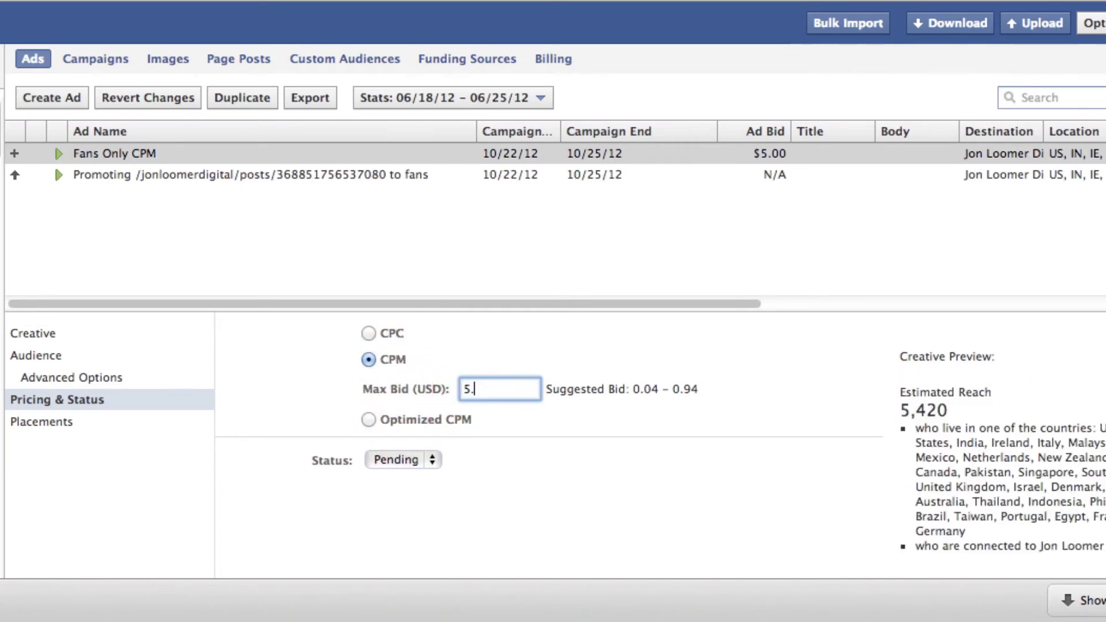
left_click(547, 337)
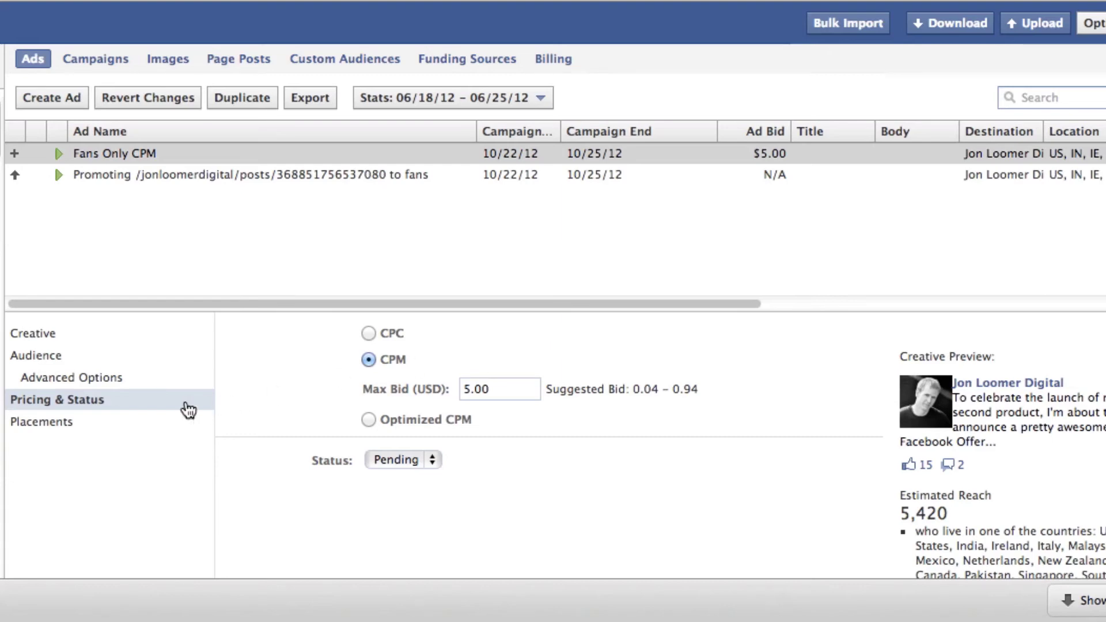
Step: Remove all 24 targeted countries except the United States, cutting estimated reach to 2,560
left_click(54, 358)
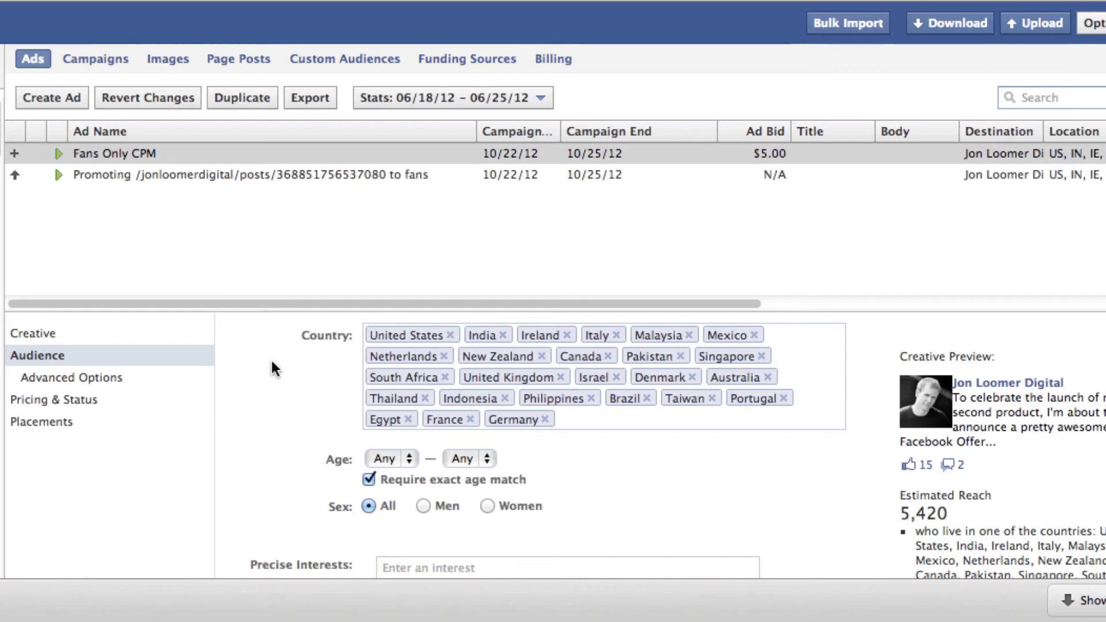
left_click(501, 336)
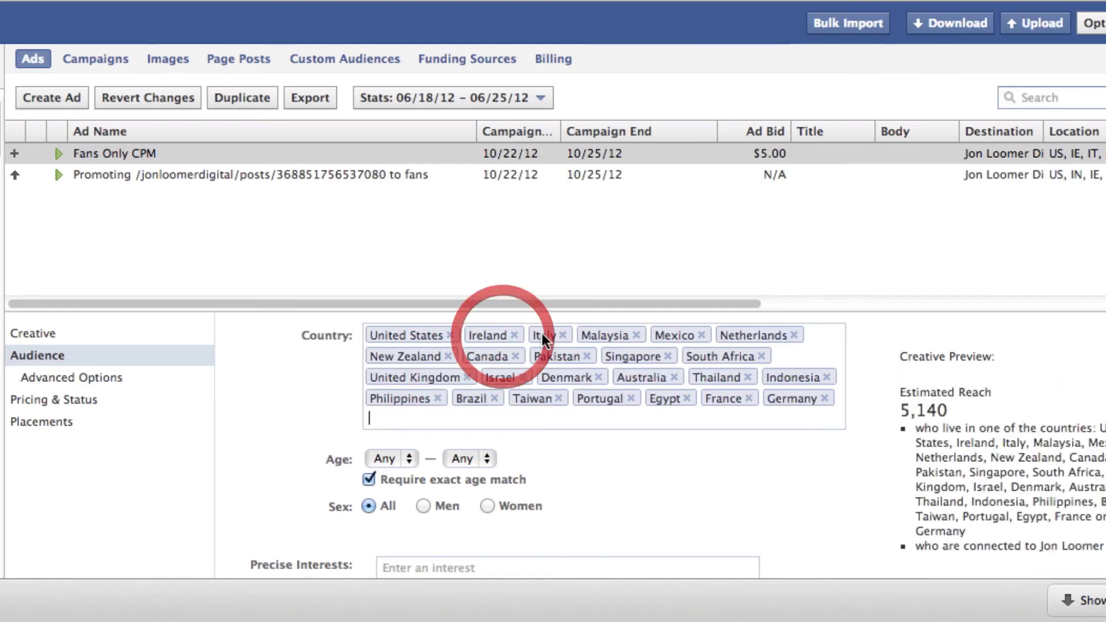
left_click(516, 335)
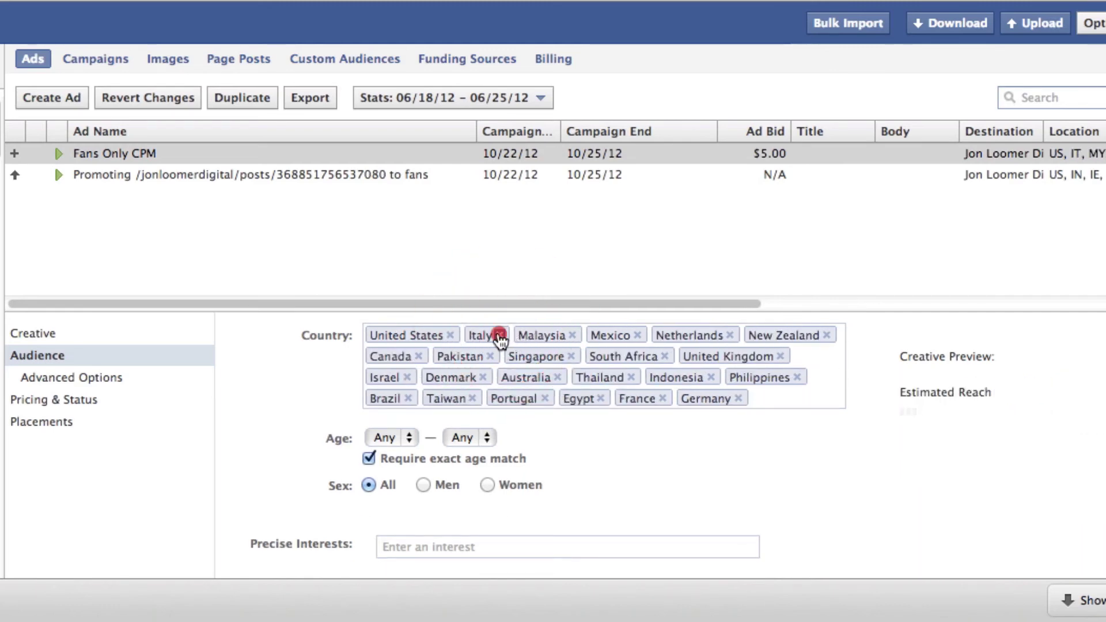
left_click(502, 335)
left_click(521, 336)
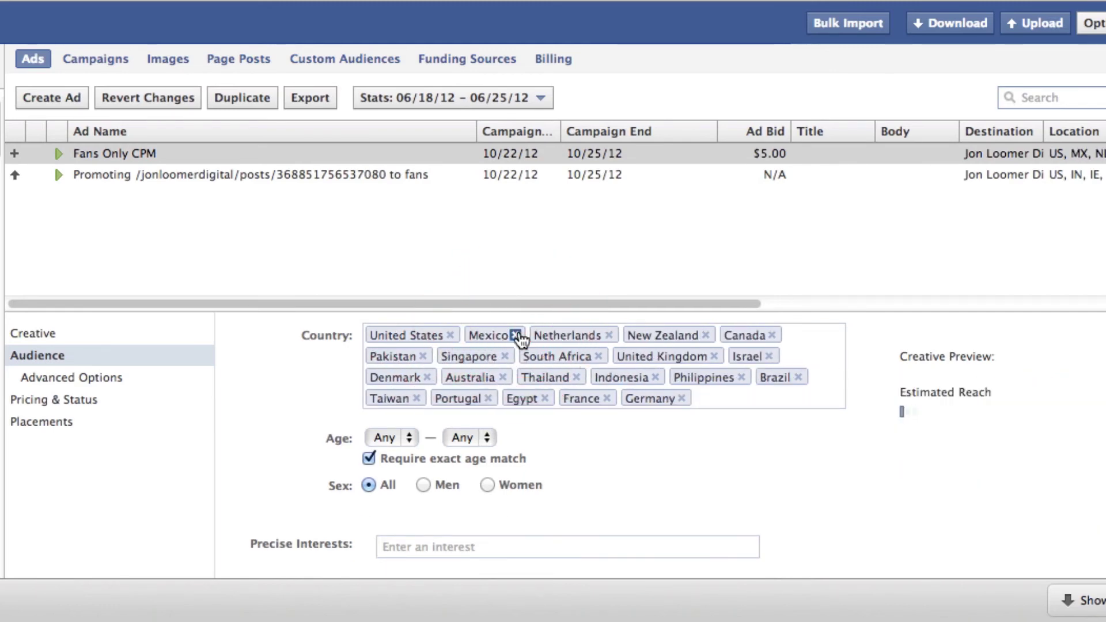
left_click(520, 336)
left_click(544, 335)
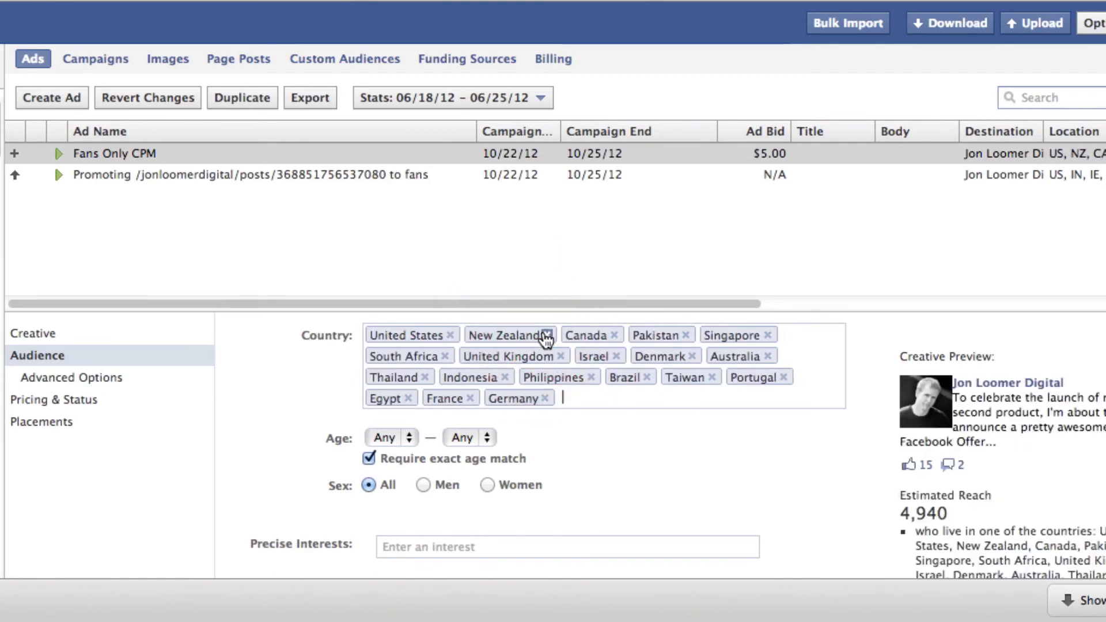
left_click(544, 335)
left_click(518, 335)
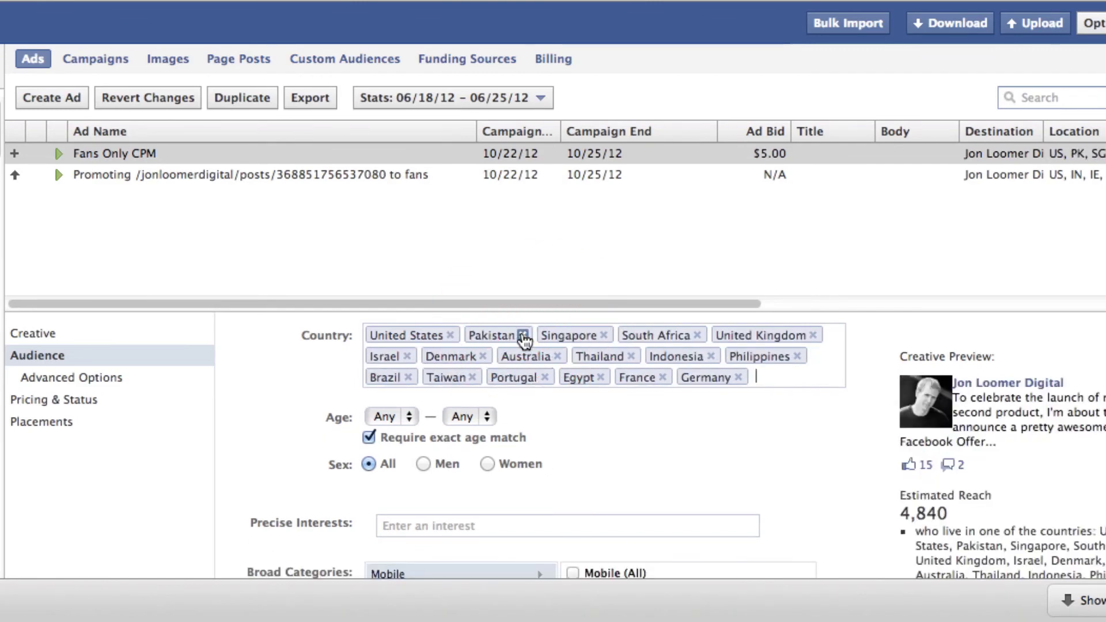
left_click(524, 336)
left_click(530, 336)
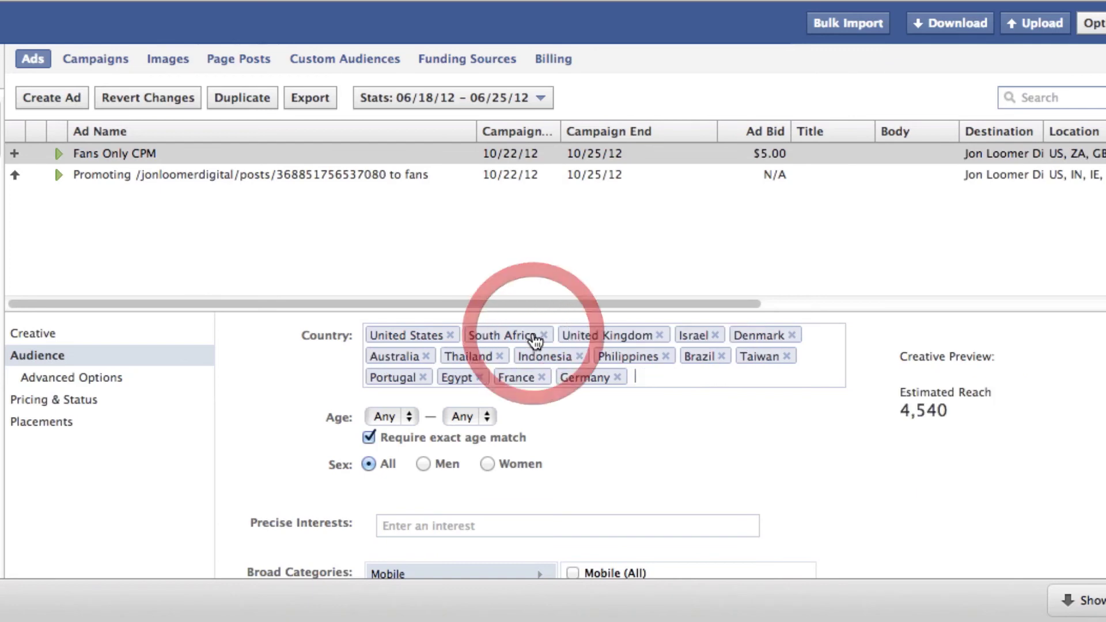
left_click(545, 335)
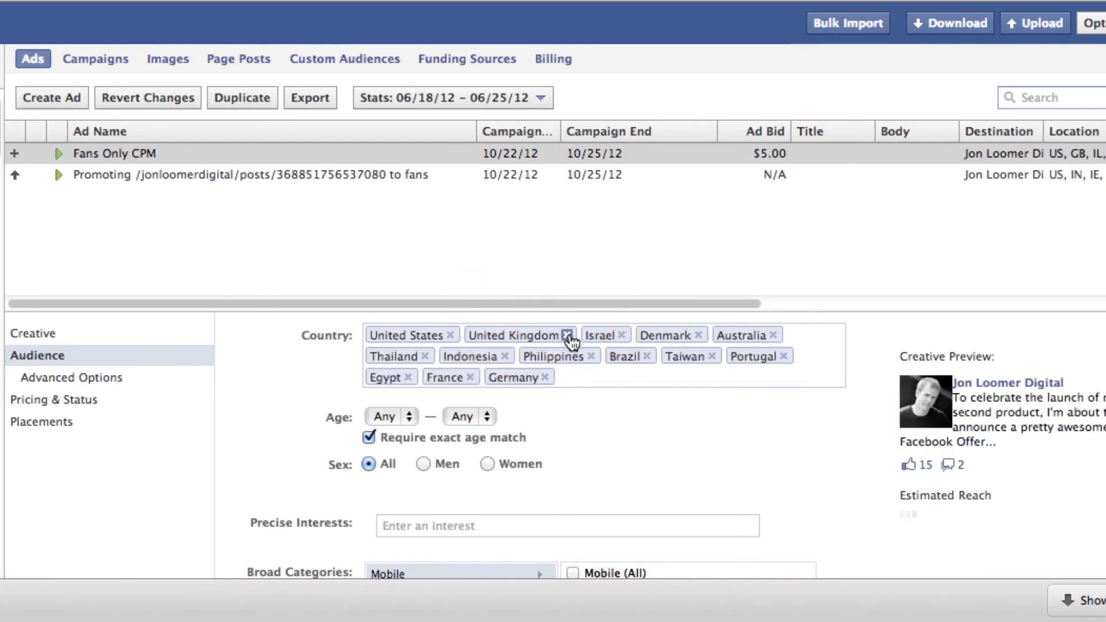
left_click(566, 336)
left_click(582, 336)
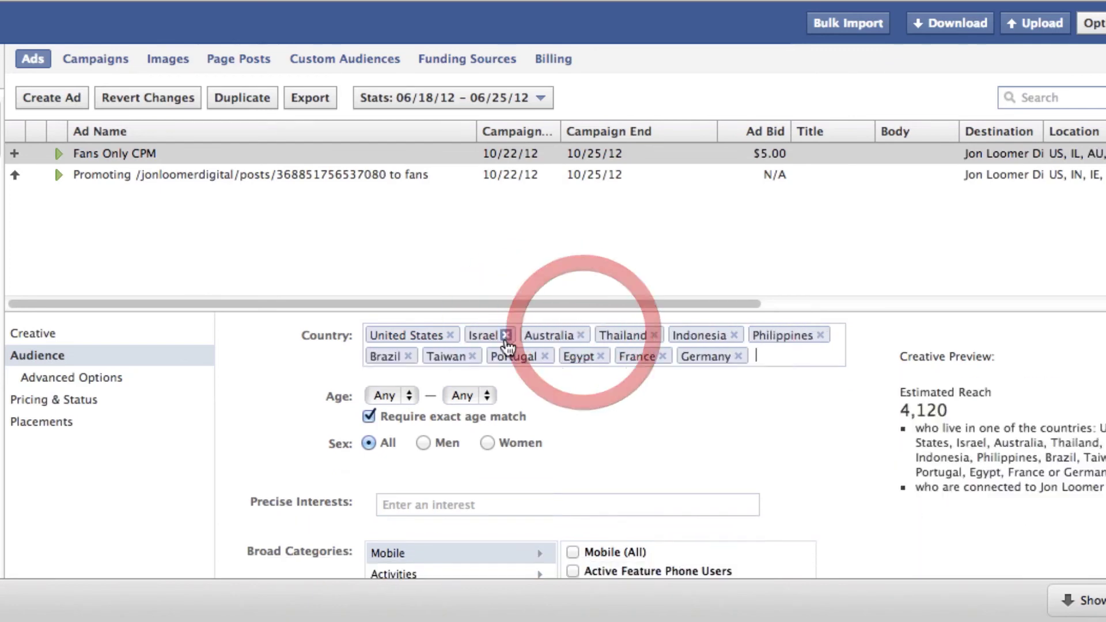
left_click(506, 335)
left_click(525, 335)
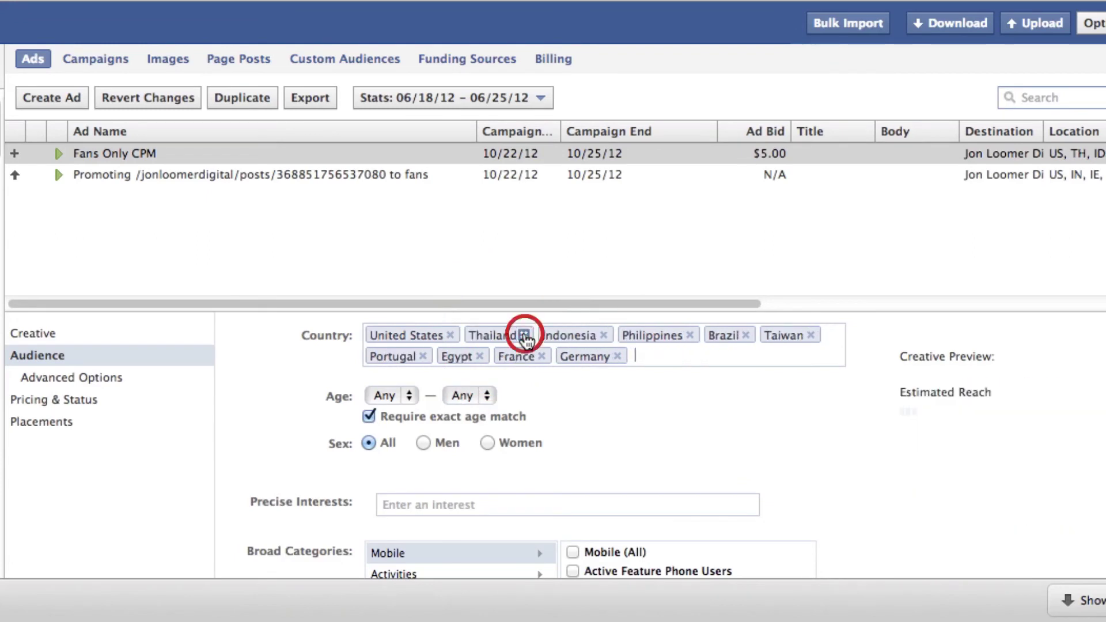
left_click(528, 336)
left_click(529, 335)
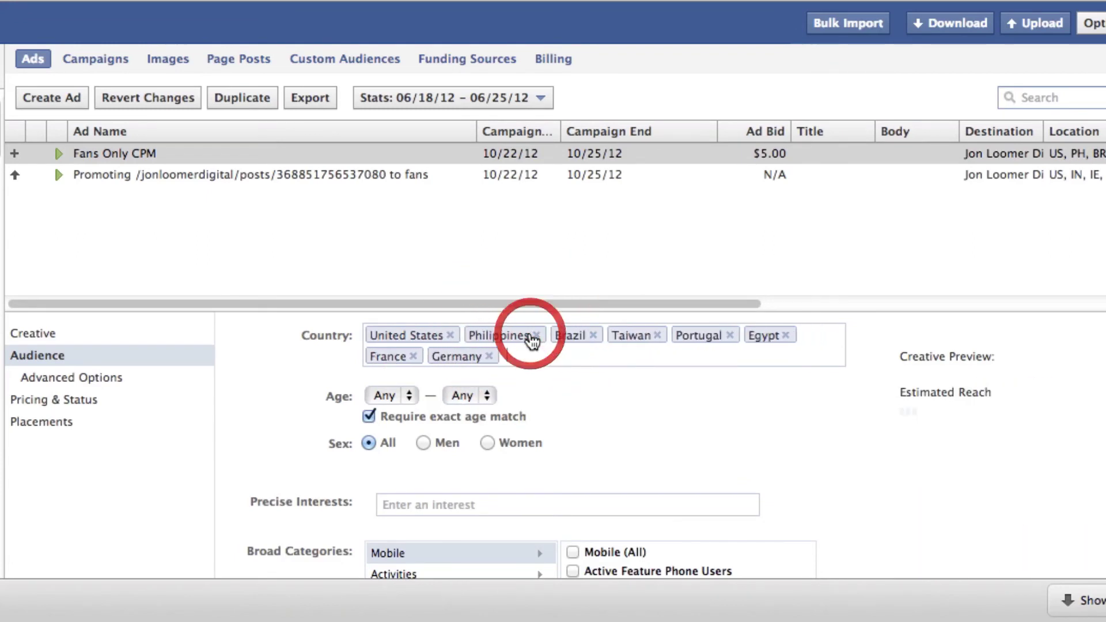
left_click(539, 335)
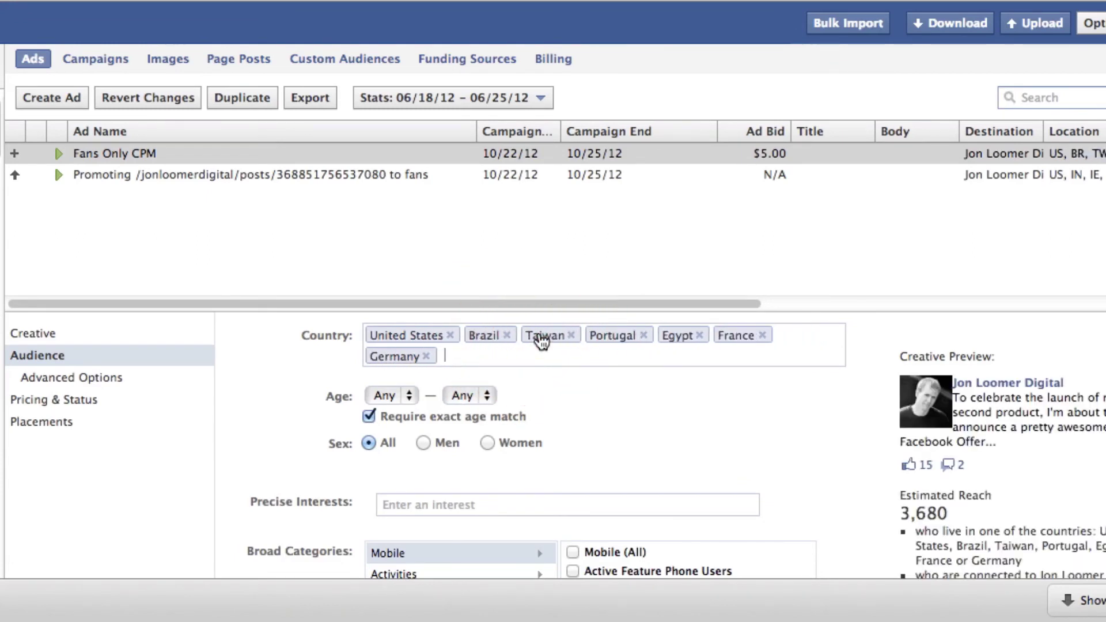
left_click(505, 336)
left_click(515, 336)
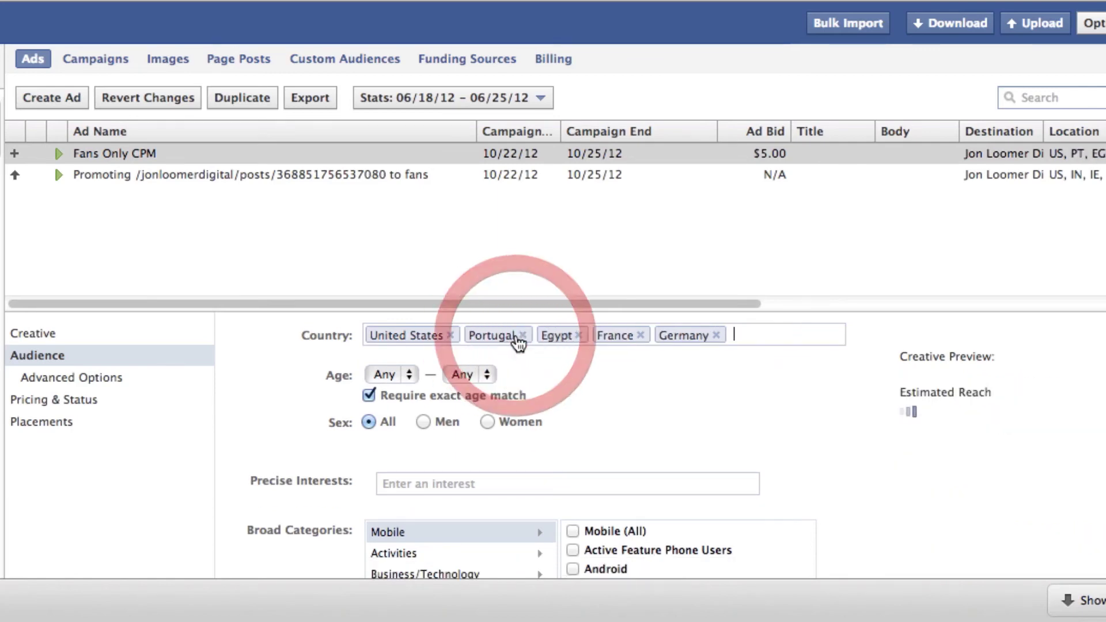
left_click(525, 335)
left_click(507, 336)
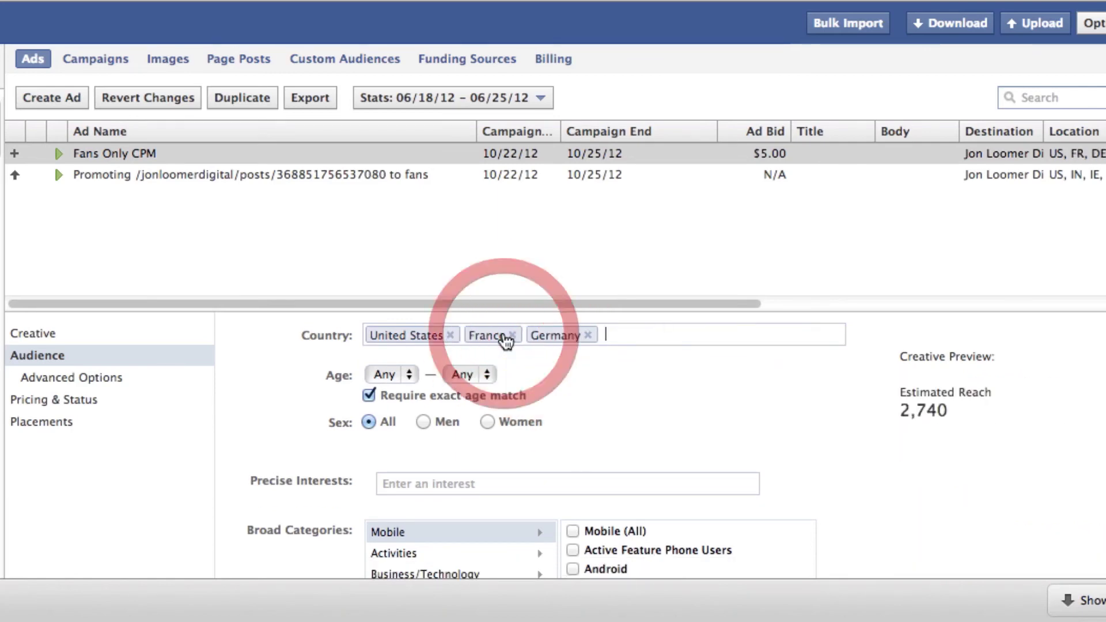
left_click(517, 336)
left_click(526, 336)
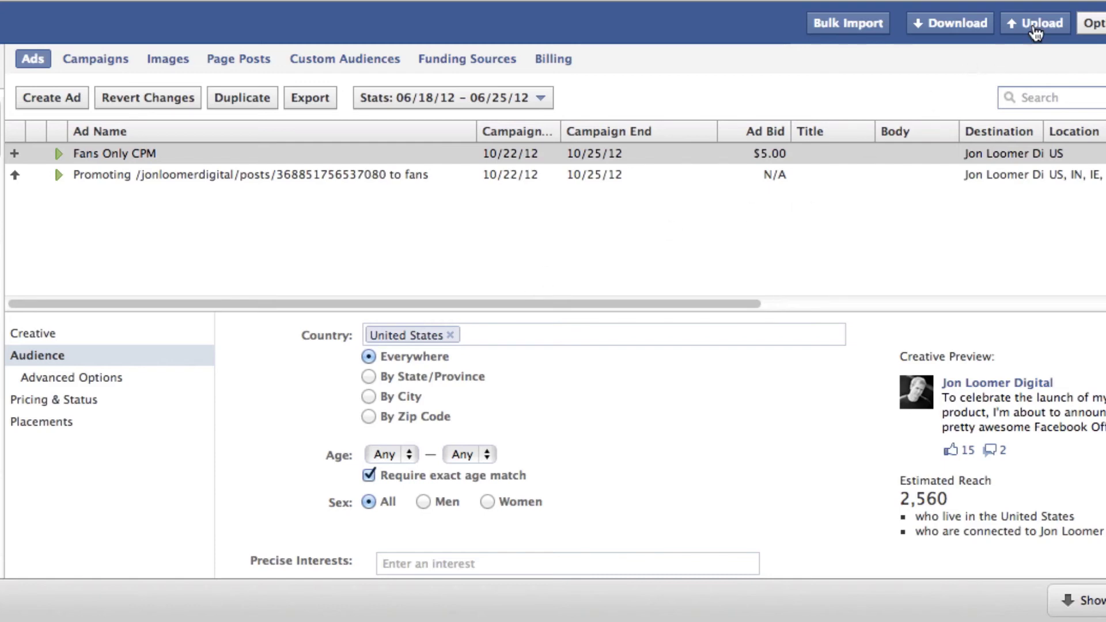
Step: Upload the edited ads to Facebook and close the upload report
left_click(1036, 28)
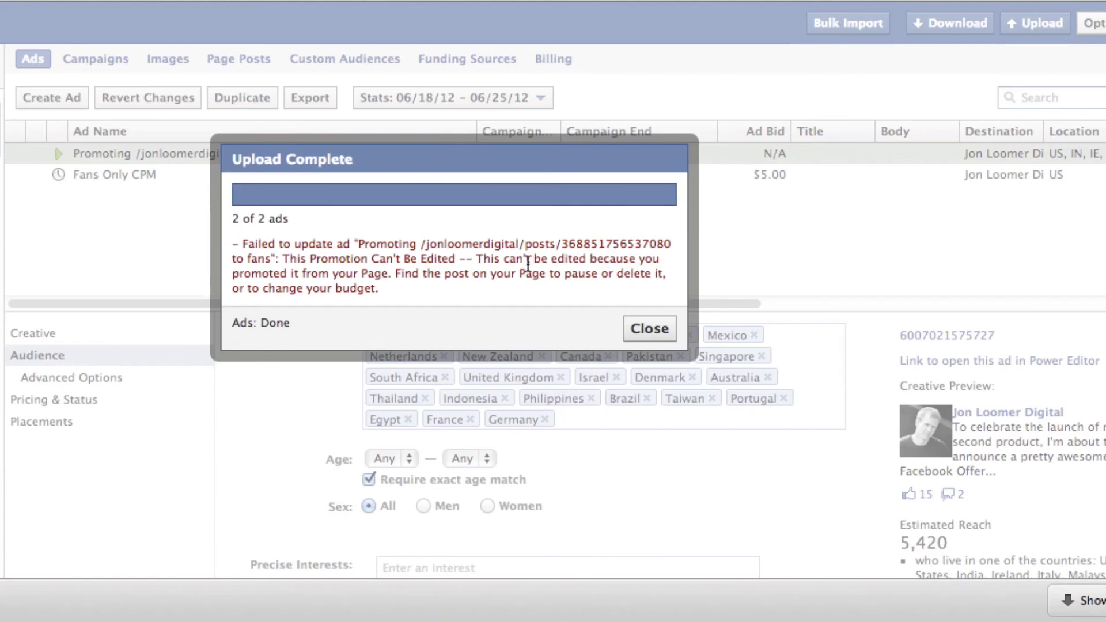
left_click(640, 329)
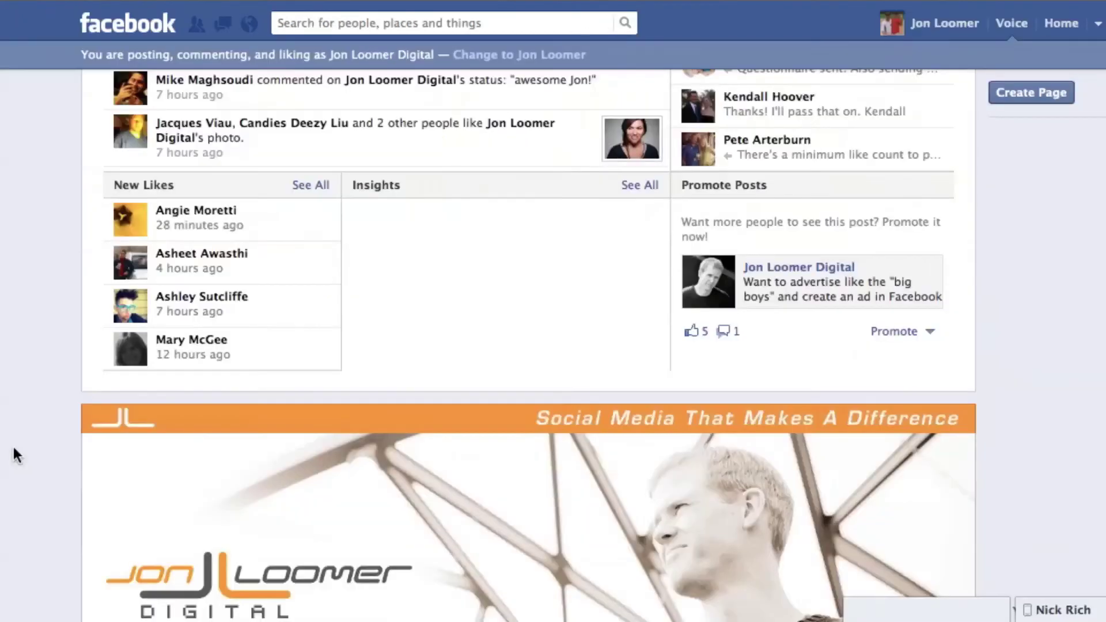
scroll(13, 445, "down", 10)
scroll(12, 444, "down", 5)
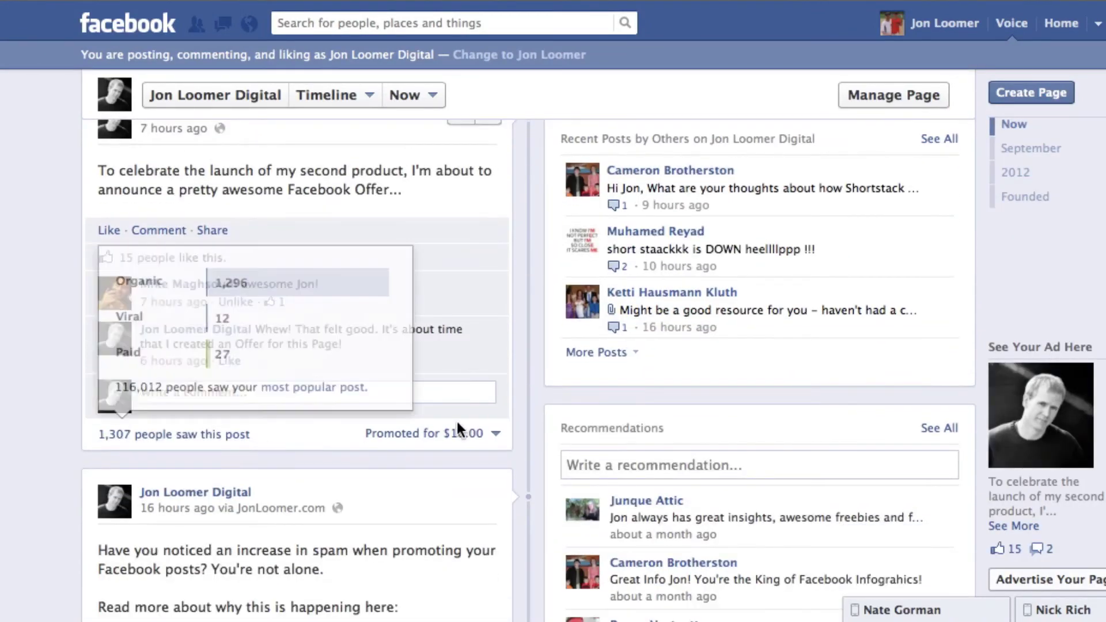
left_click(486, 433)
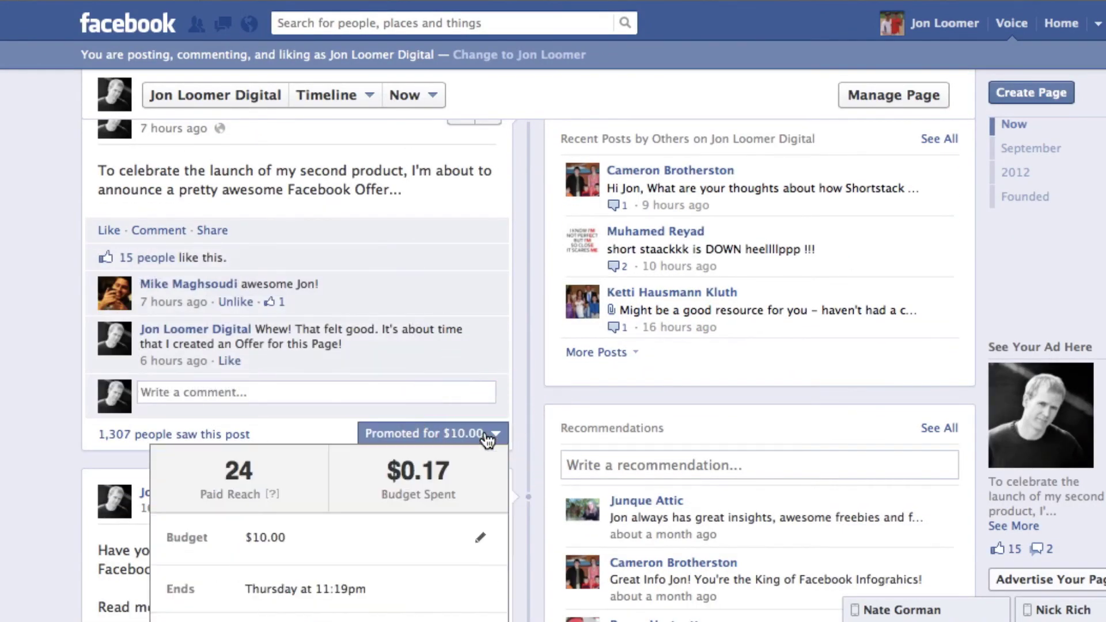
scroll(459, 461, "down", 3)
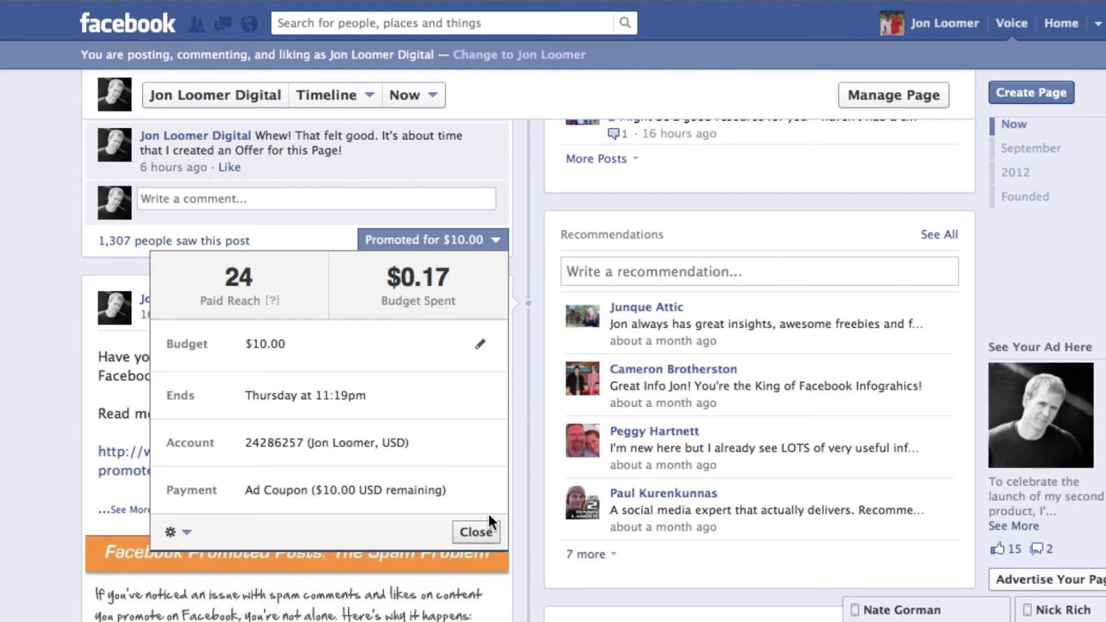
left_click(483, 530)
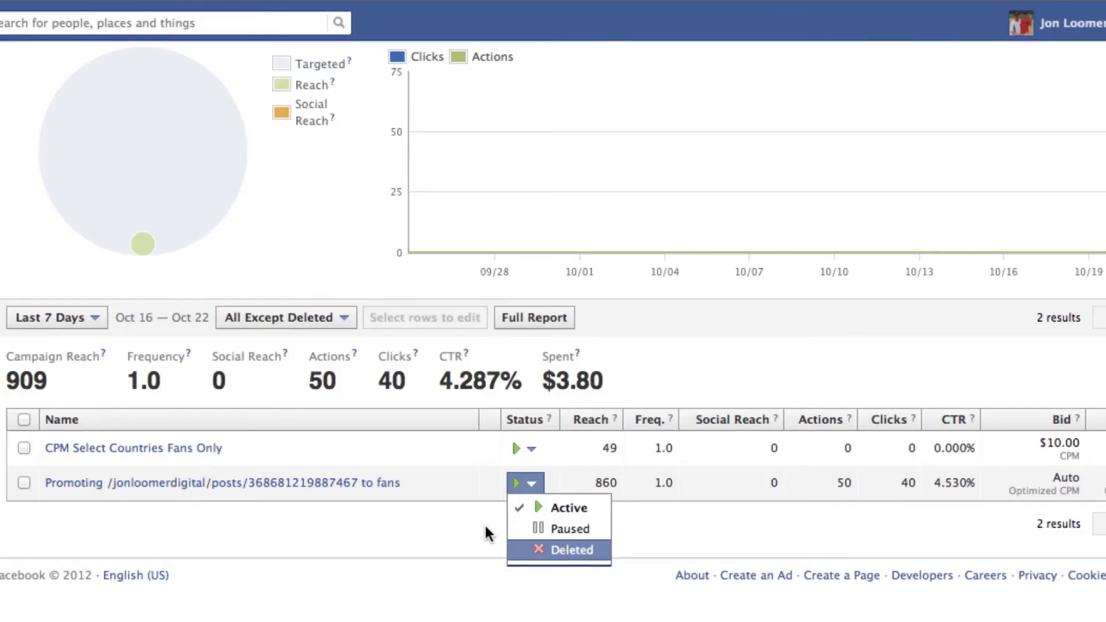
left_click(489, 523)
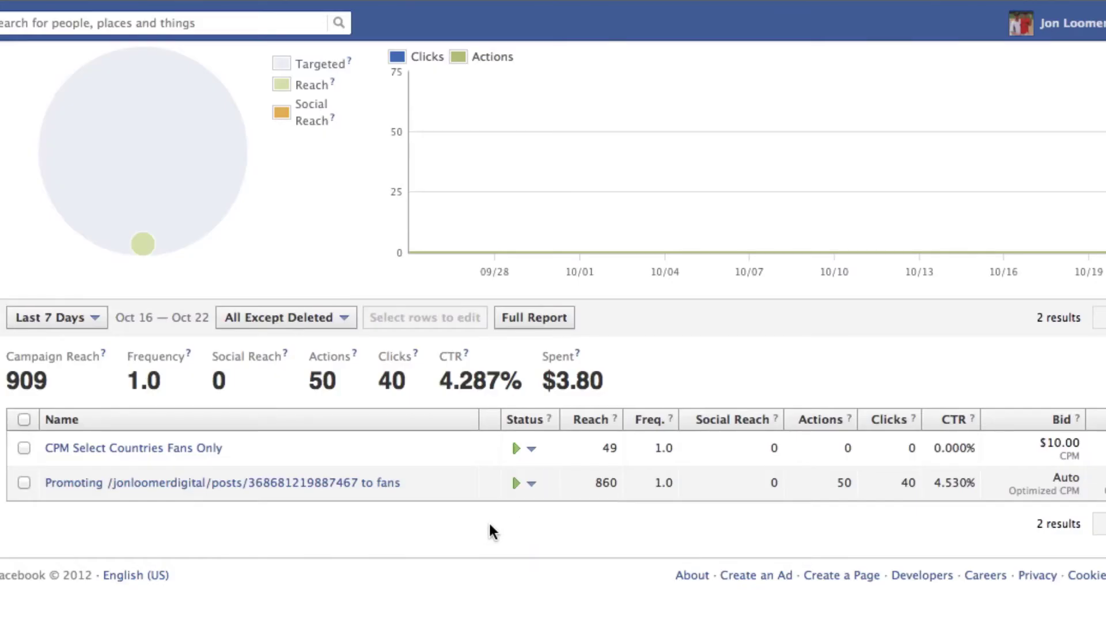